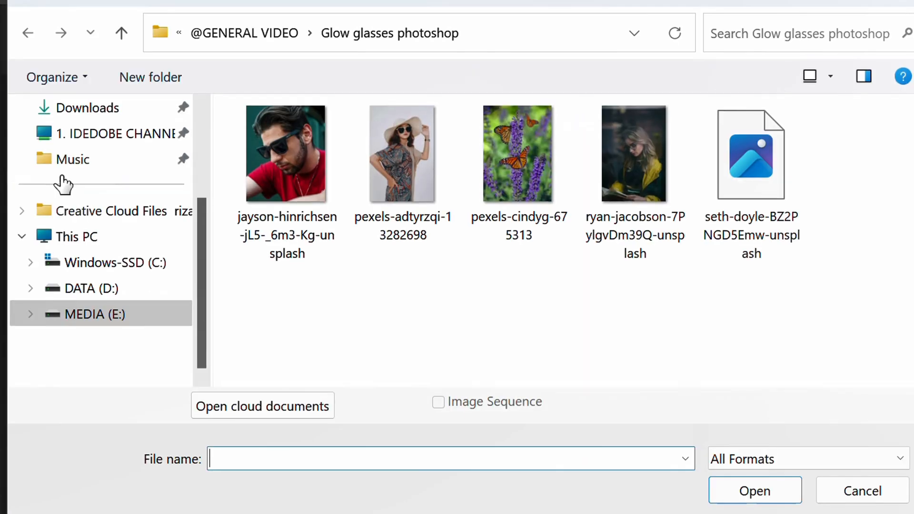
# Open the image pexels-adtyrzqi-13282698 from the Glow glasses photoshop folder
pyautogui.click(414, 176)
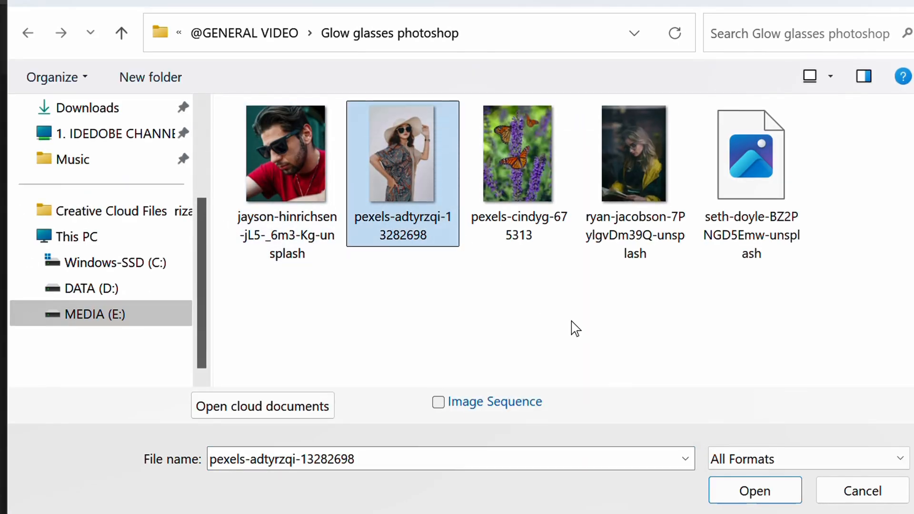
pyautogui.click(753, 488)
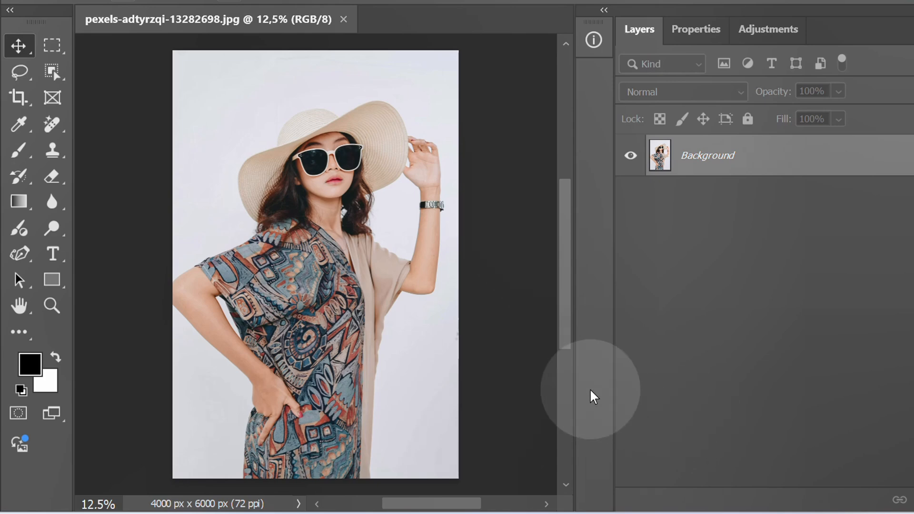
# Crop the photo to a square of about 2793 px around the woman's hat, face and shoulders, and duplicate the background layer
pyautogui.click(16, 98)
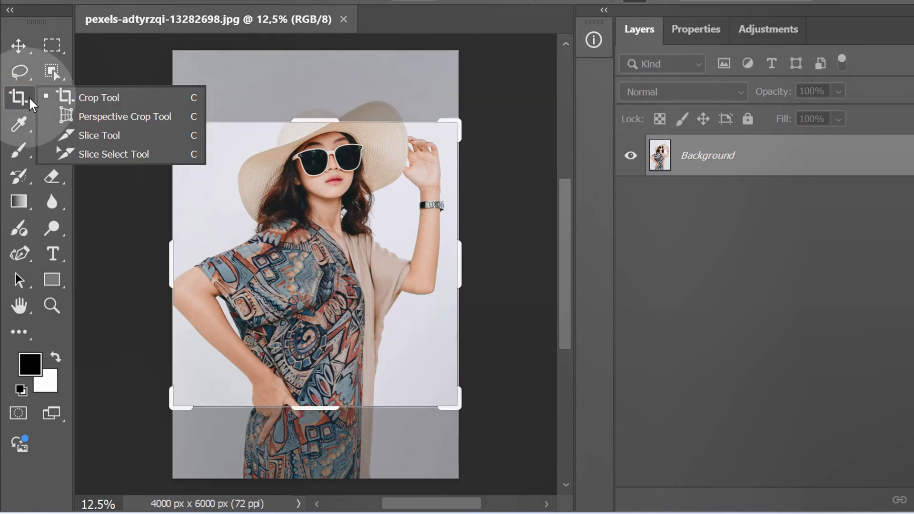
pyautogui.click(98, 98)
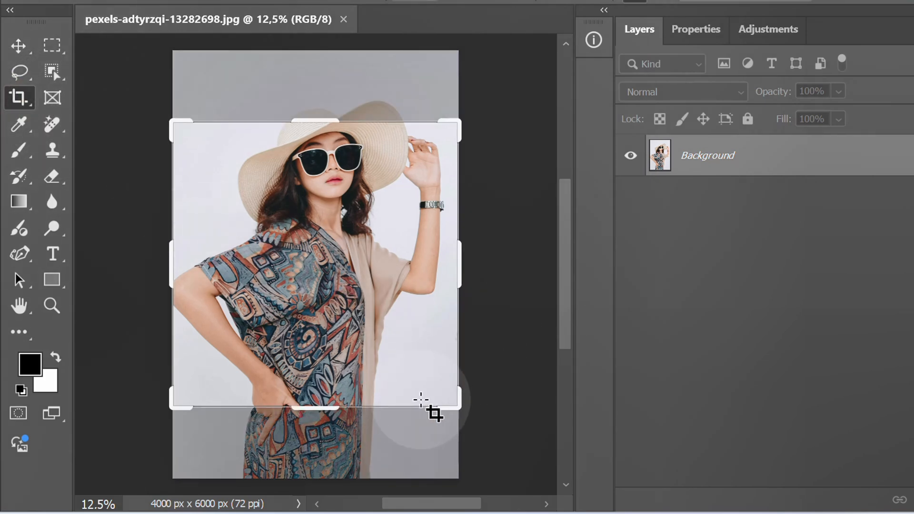
pyautogui.moveTo(451, 402); pyautogui.dragTo(433, 369)
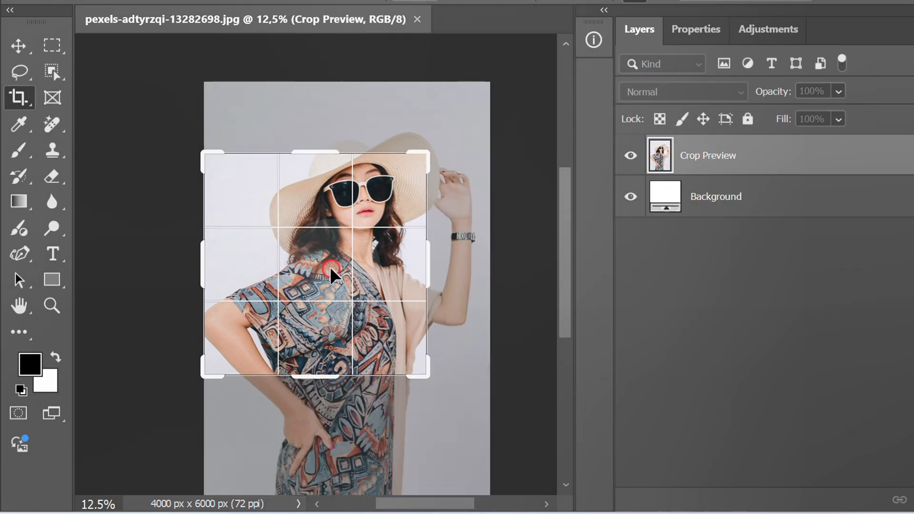
pyautogui.moveTo(330, 267); pyautogui.dragTo(280, 309)
pyautogui.moveTo(425, 373); pyautogui.dragTo(413, 363)
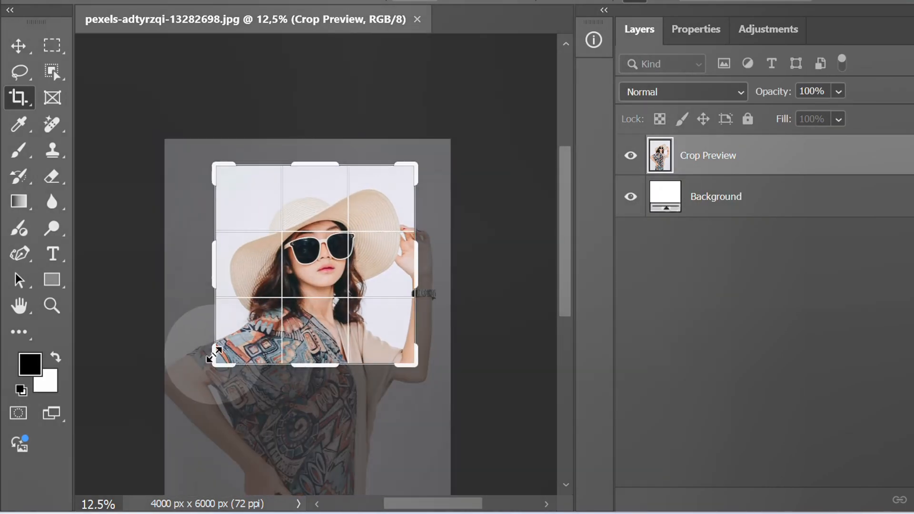
pyautogui.moveTo(224, 358); pyautogui.dragTo(225, 358)
pyautogui.moveTo(353, 310); pyautogui.dragTo(347, 307)
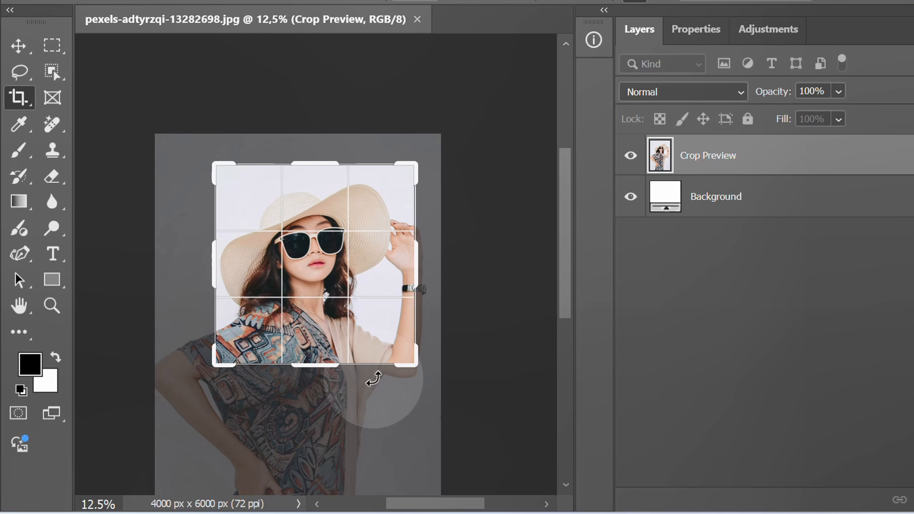
pyautogui.press('Return')
pyautogui.scroll(4, 309, 285)
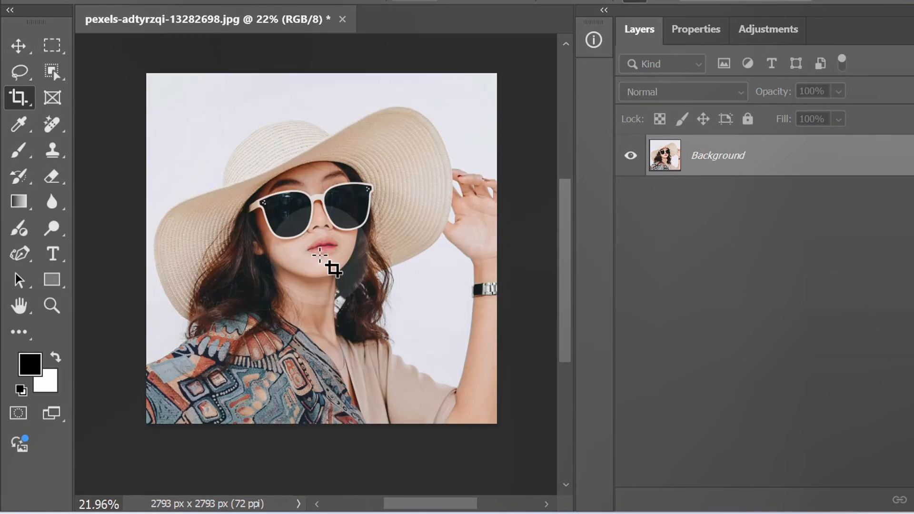
pyautogui.hotkey('ctrl', 'j')
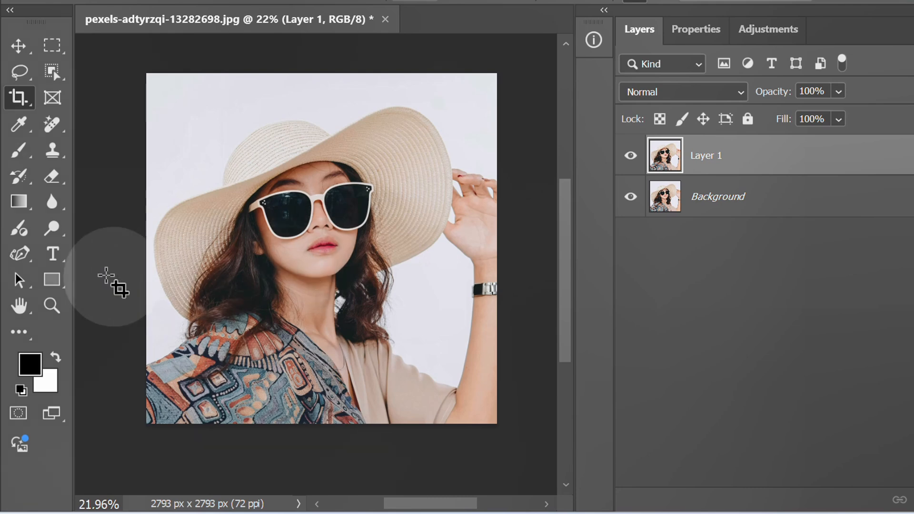
# Trace the upper outer edge of the sunglasses frame with the Curvature Pen tool, starting at the temple arm on the left
pyautogui.click(19, 252)
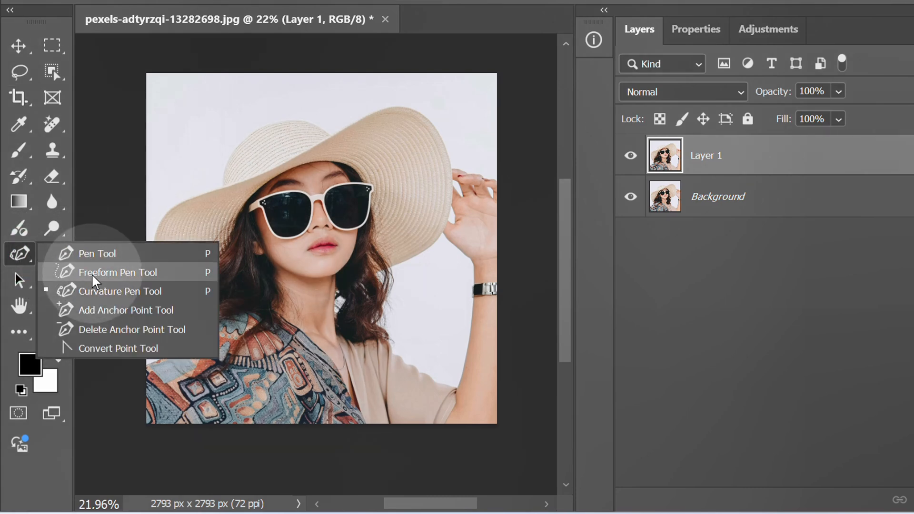
pyautogui.click(111, 289)
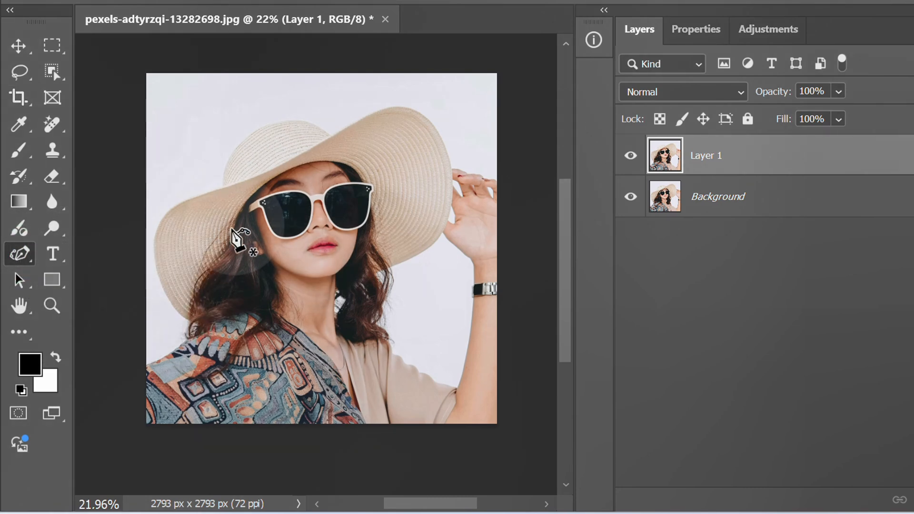
pyautogui.scroll(8, 265, 204)
pyautogui.click(179, 256)
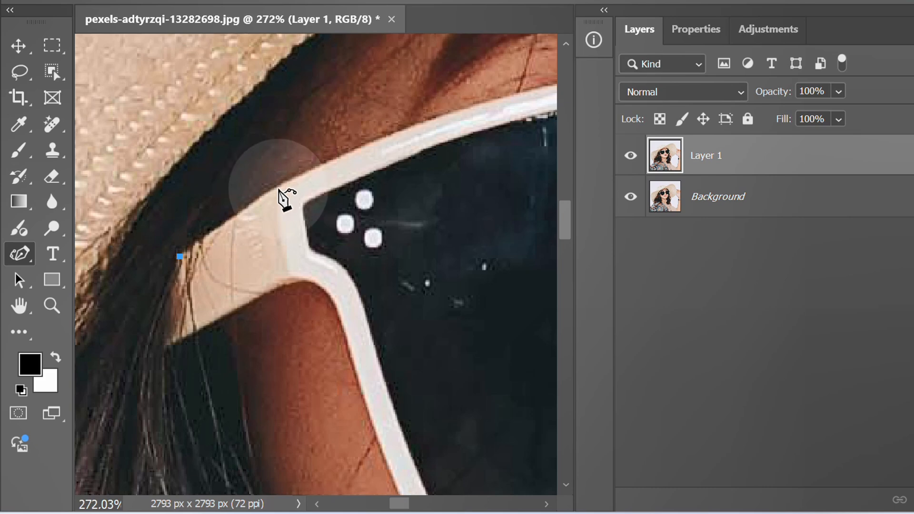
pyautogui.click(398, 143)
pyautogui.moveTo(462, 134); pyautogui.dragTo(210, 231)
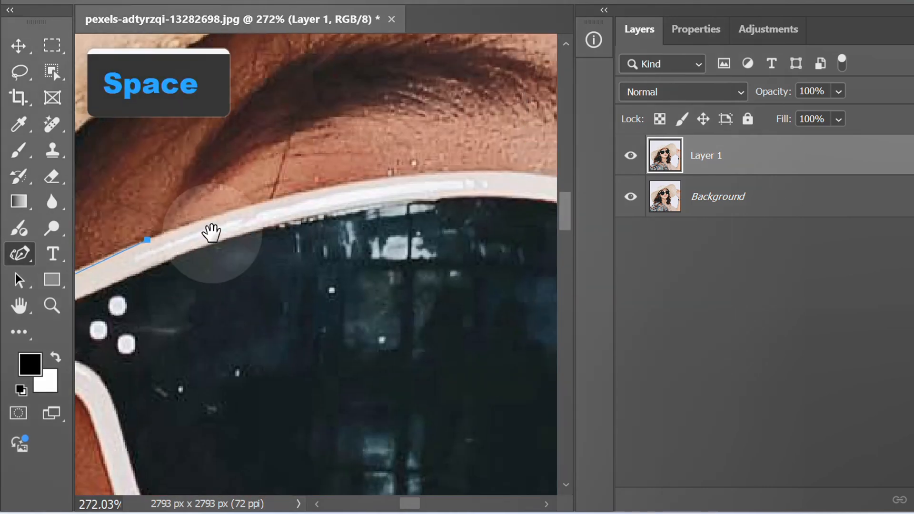
pyautogui.click(316, 188)
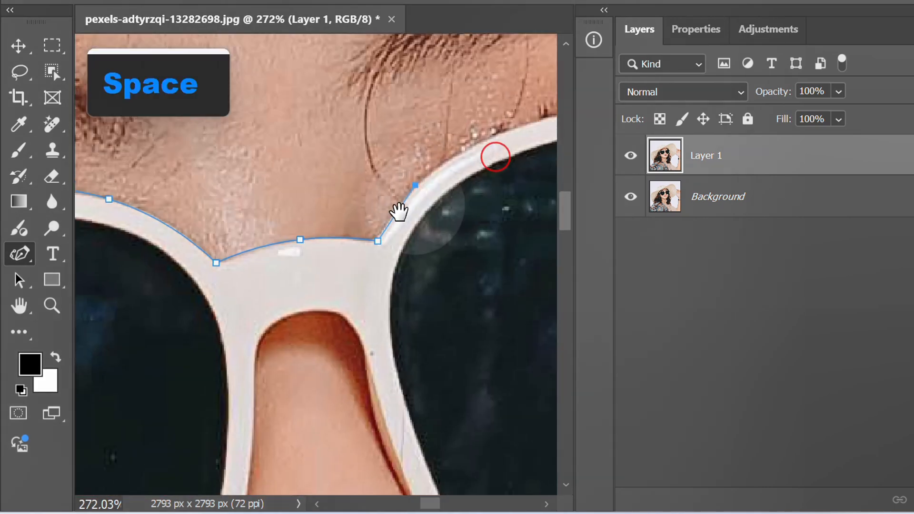
pyautogui.moveTo(496, 156); pyautogui.dragTo(415, 205)
pyautogui.click(408, 188)
pyautogui.moveTo(479, 177); pyautogui.dragTo(320, 213)
pyautogui.click(418, 177)
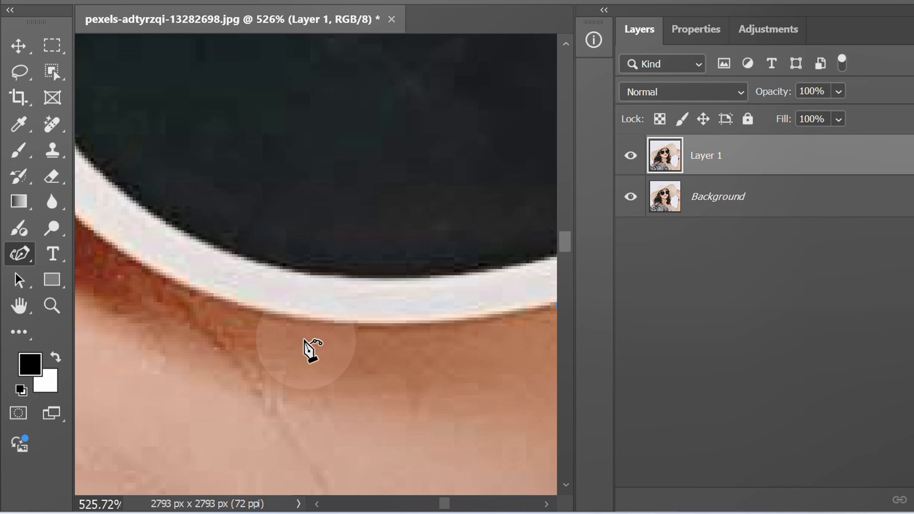
# Continue the path along the lower outer edge of the sunglasses frame and close it at the left temple arm
pyautogui.scroll(-2, 310, 349)
pyautogui.click(337, 327)
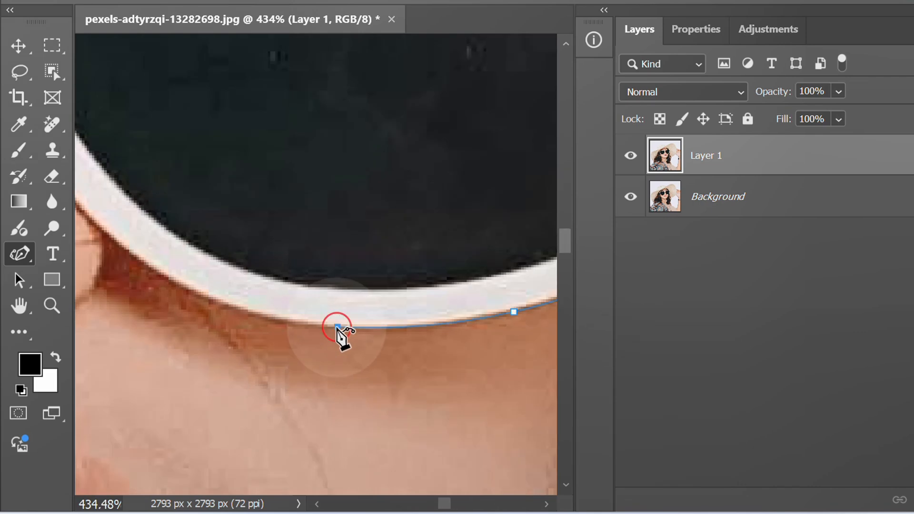
pyautogui.moveTo(344, 354); pyautogui.dragTo(365, 401)
pyautogui.click(265, 295)
pyautogui.moveTo(194, 255); pyautogui.dragTo(320, 402)
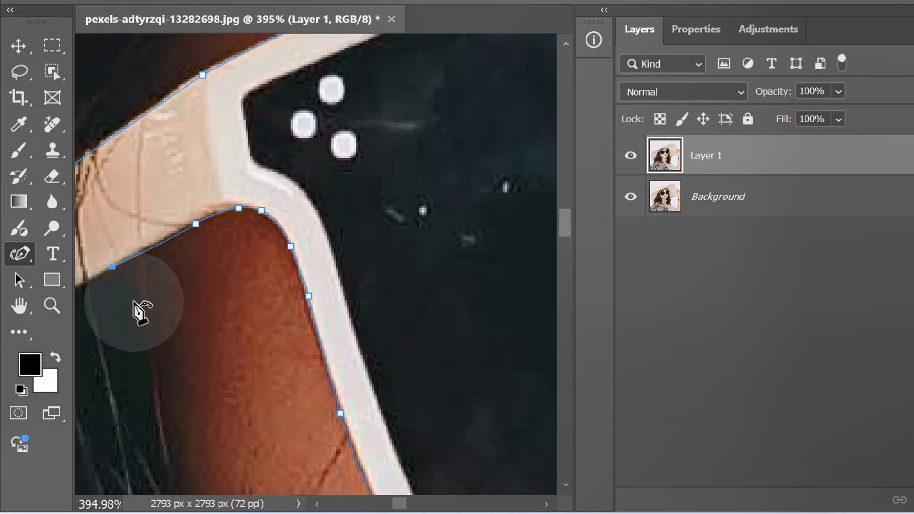
pyautogui.moveTo(141, 309); pyautogui.dragTo(352, 257)
pyautogui.scroll(2, 353, 257)
pyautogui.click(277, 266)
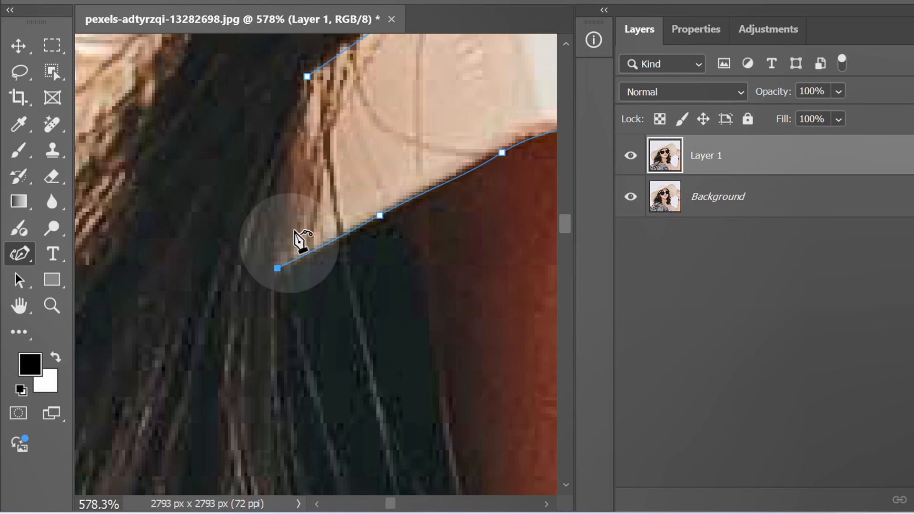
pyautogui.click(306, 77)
pyautogui.scroll(-5, 195, 263)
pyautogui.scroll(-4, 201, 265)
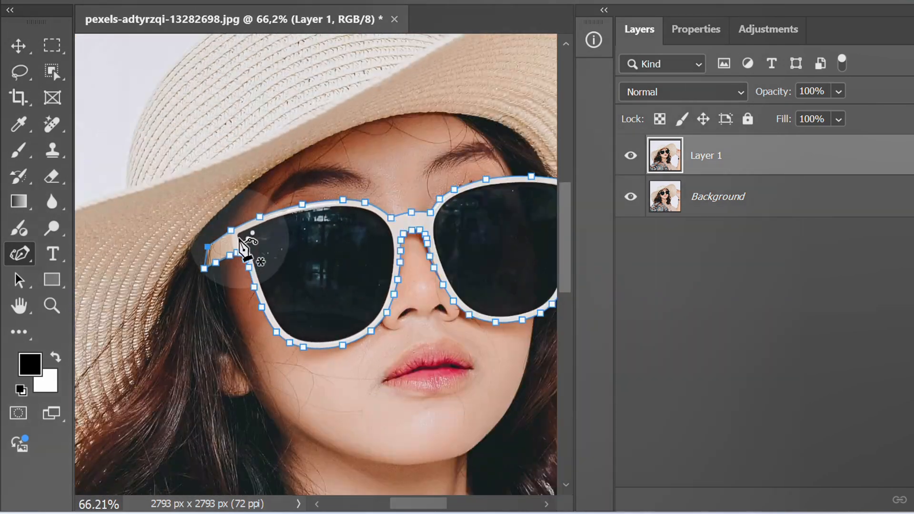
# Convert the glasses outline path into a new anti-aliased selection with a feather radius of 0 pixels
pyautogui.rightClick(292, 240)
pyautogui.click(360, 155)
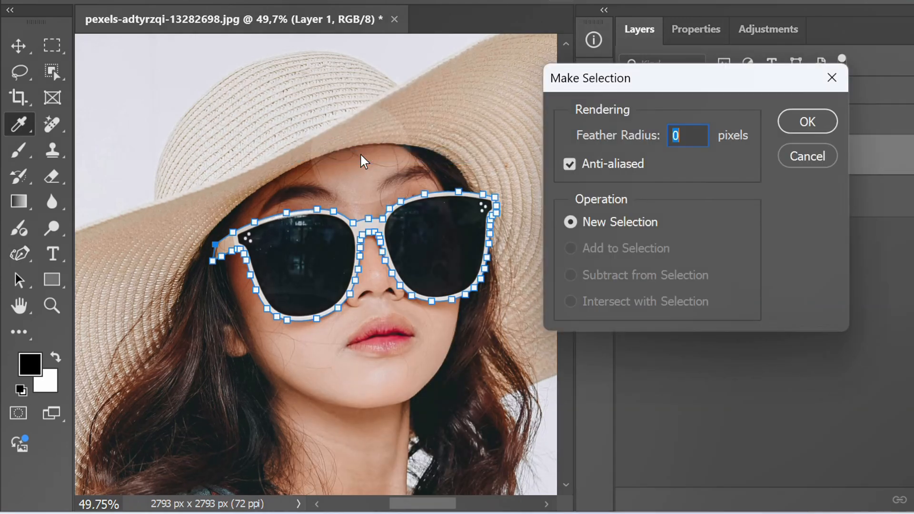
pyautogui.click(809, 121)
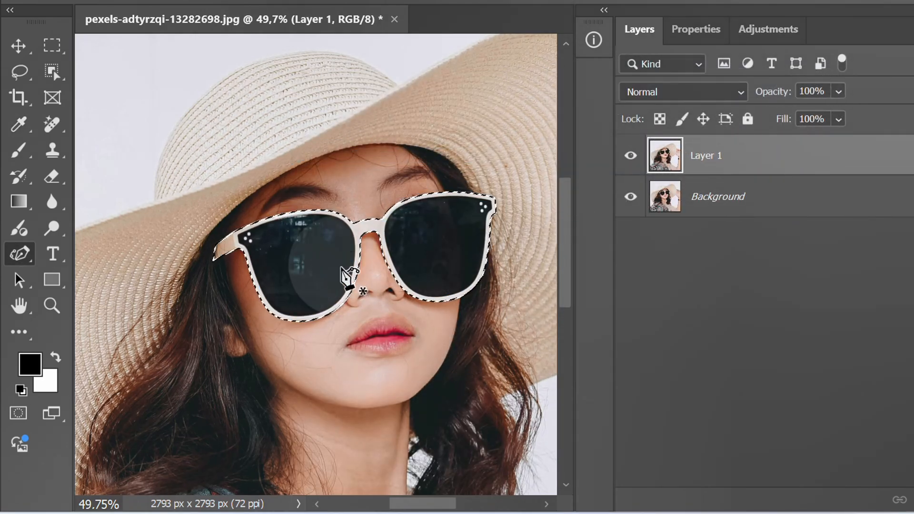
# Trace the upper inner edge of the frame around the left-hand lens, starting at its outer corner
pyautogui.scroll(10, 265, 238)
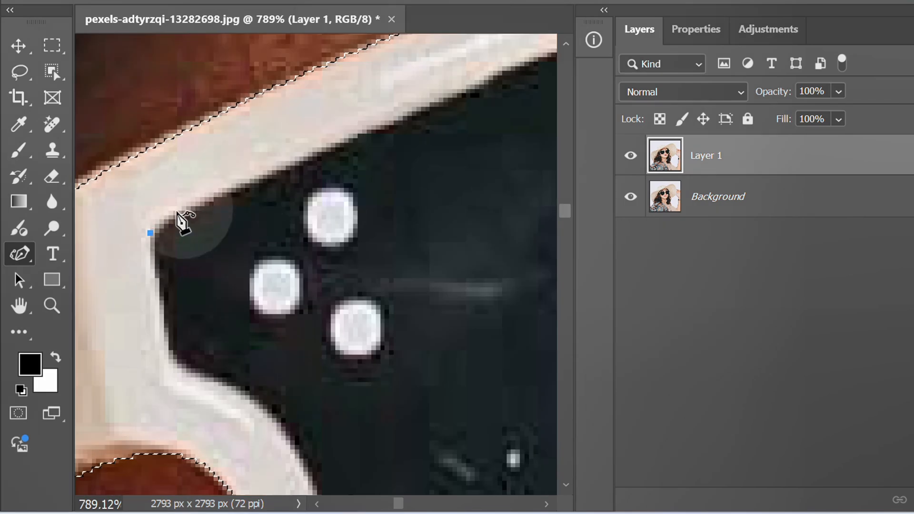
pyautogui.click(164, 219)
pyautogui.click(291, 166)
pyautogui.click(182, 205)
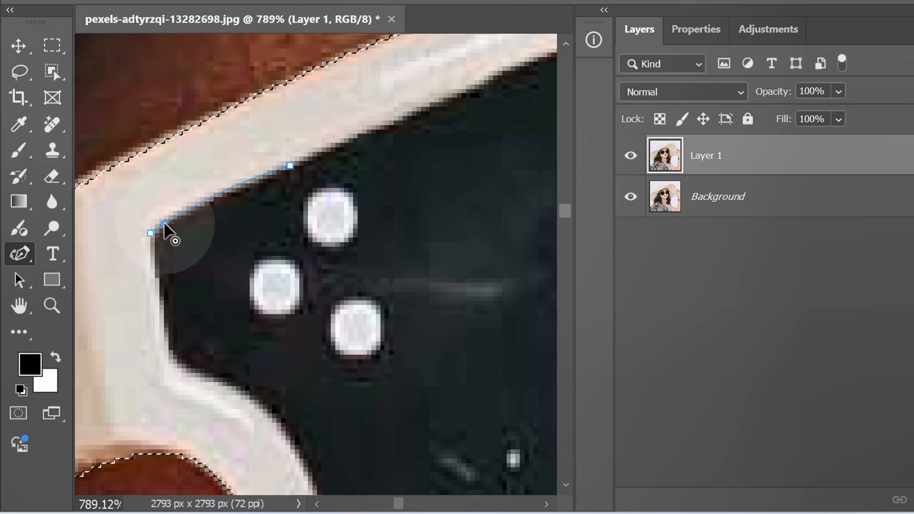
pyautogui.click(348, 138)
pyautogui.press('space')
pyautogui.moveTo(414, 136); pyautogui.dragTo(232, 247)
# Continue the path down the nose side, along the bottom and up the outer side of the left-hand lens, and close it
pyautogui.scroll(-4, 232, 247)
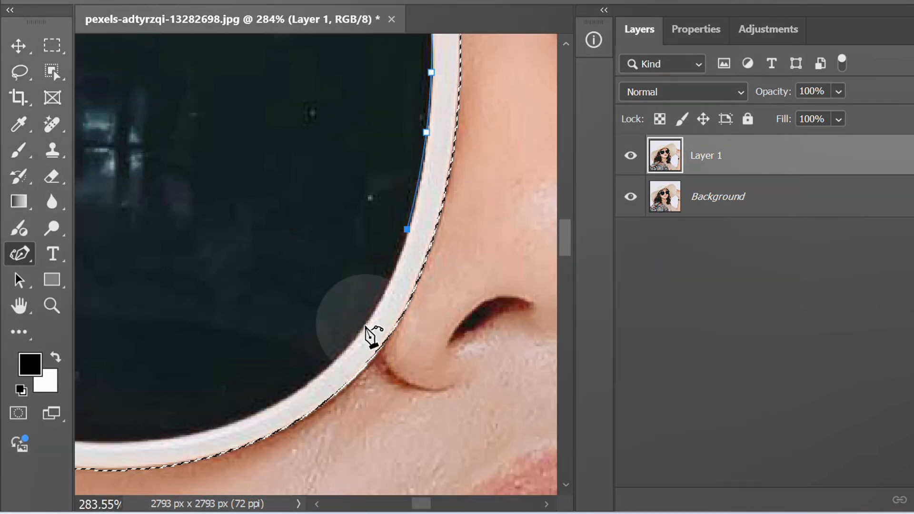
pyautogui.click(354, 335)
pyautogui.click(255, 414)
pyautogui.click(257, 178)
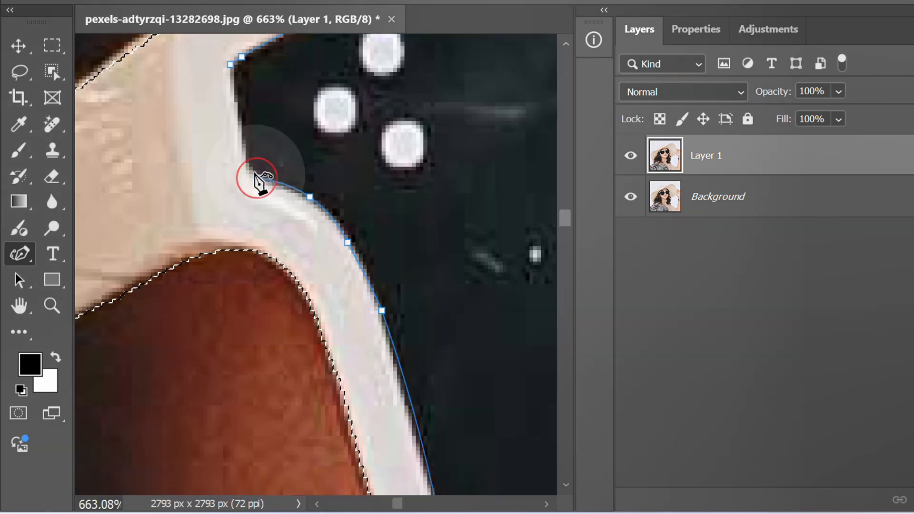
pyautogui.click(245, 162)
pyautogui.click(238, 113)
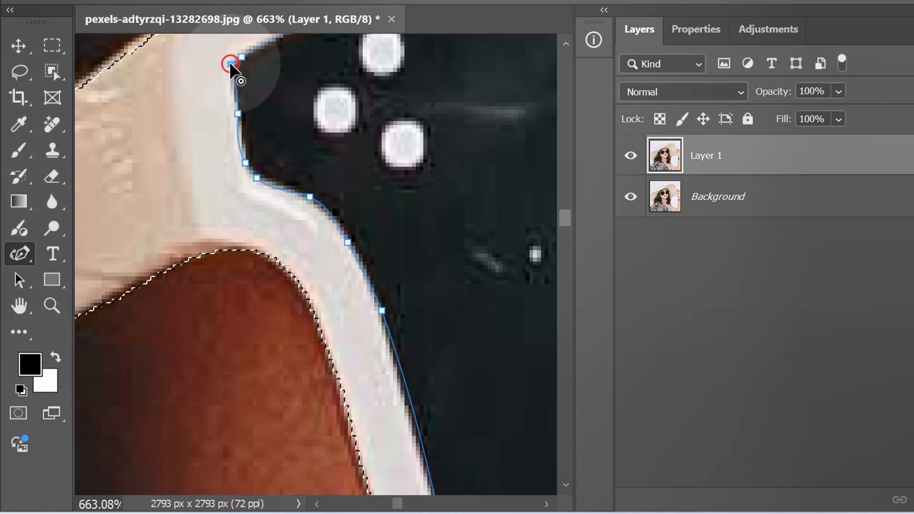
pyautogui.click(229, 61)
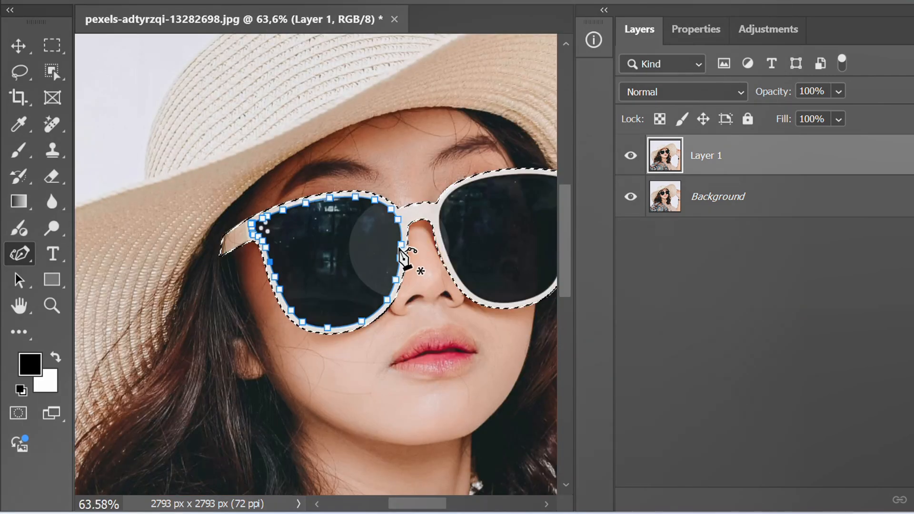
pyautogui.scroll(4, 337, 276)
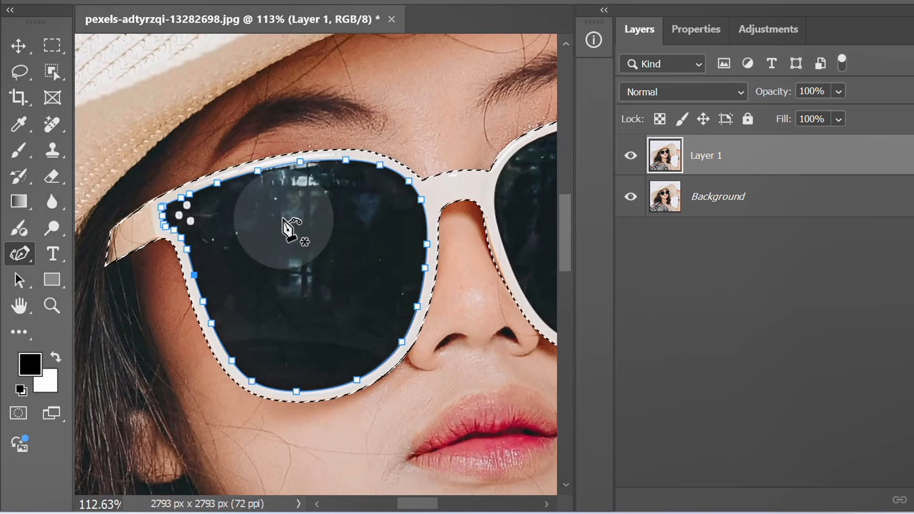
# Subtract the left-hand lens path from the glasses selection, with a feather radius of 0 pixels
pyautogui.rightClick(288, 223)
pyautogui.click(373, 156)
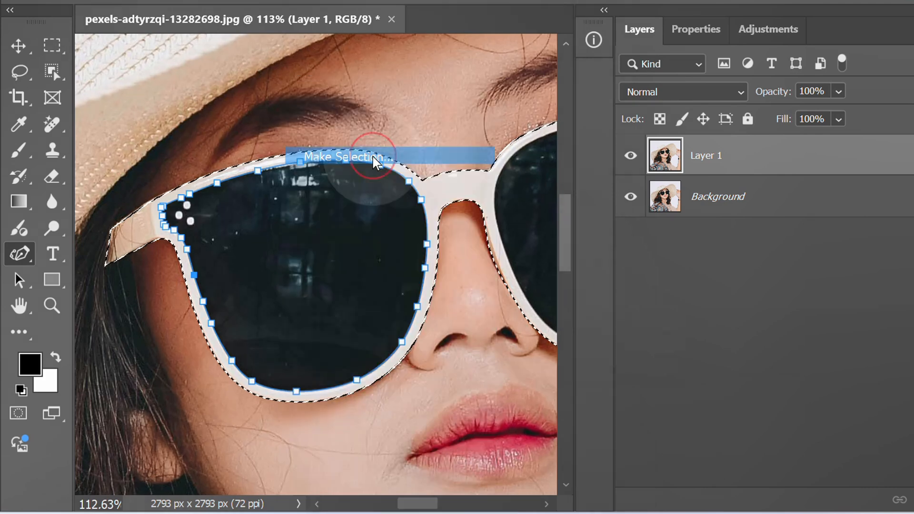
pyautogui.click(611, 274)
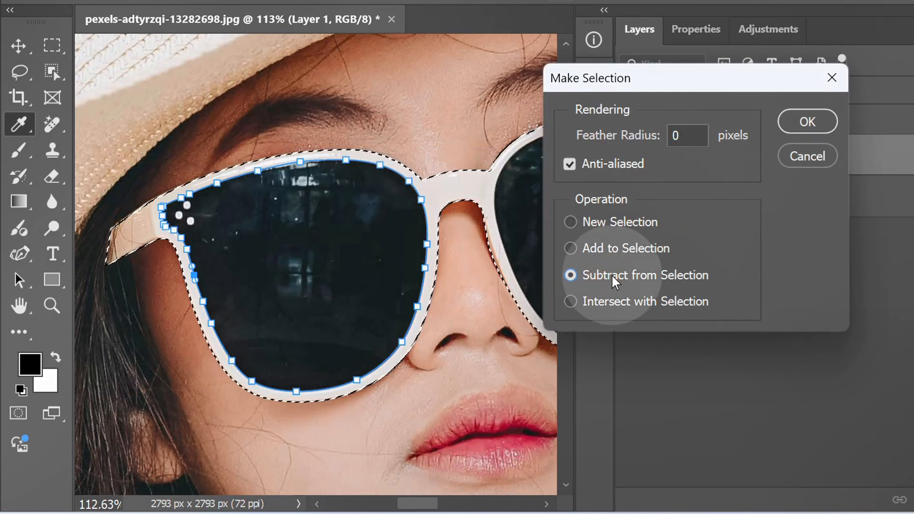
pyautogui.click(794, 133)
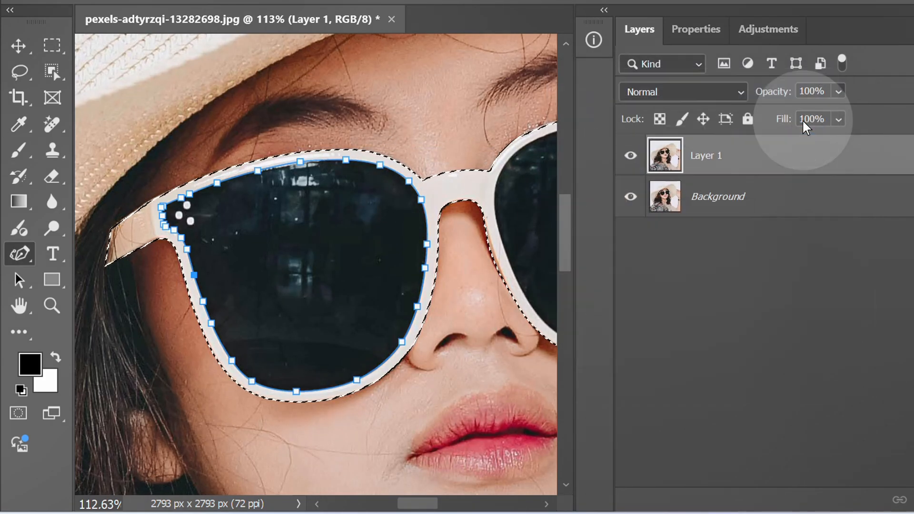
# Trace the inner frame edge of the right-hand lens from its upper outer corner down the outer side and along the bottom
pyautogui.moveTo(445, 341); pyautogui.dragTo(122, 373)
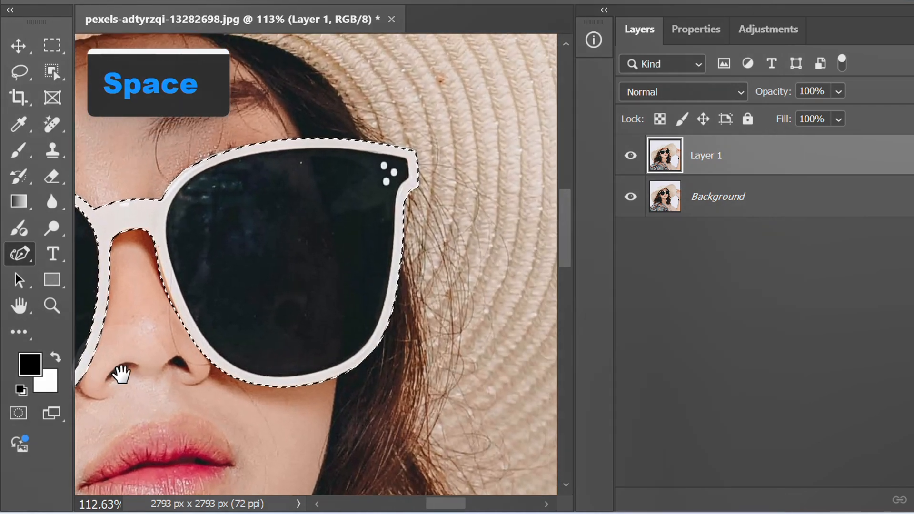
pyautogui.scroll(10, 395, 160)
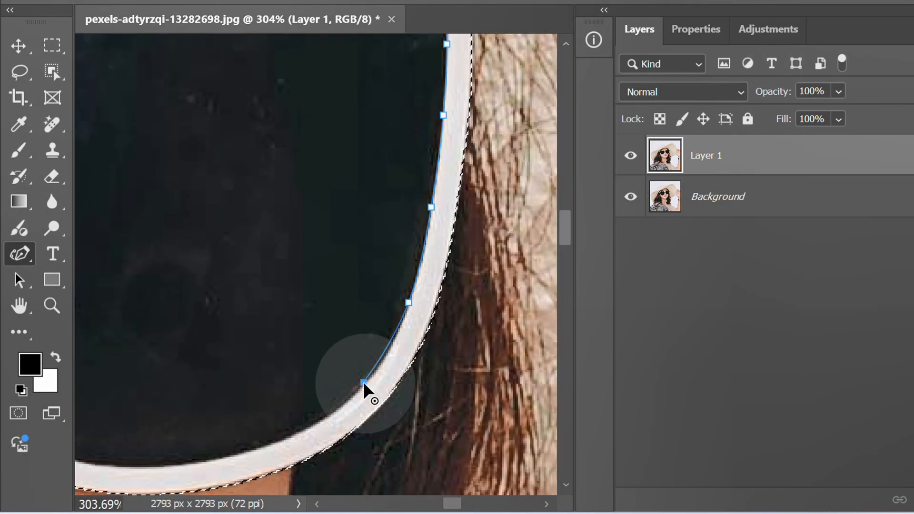
pyautogui.click(303, 431)
pyautogui.click(190, 458)
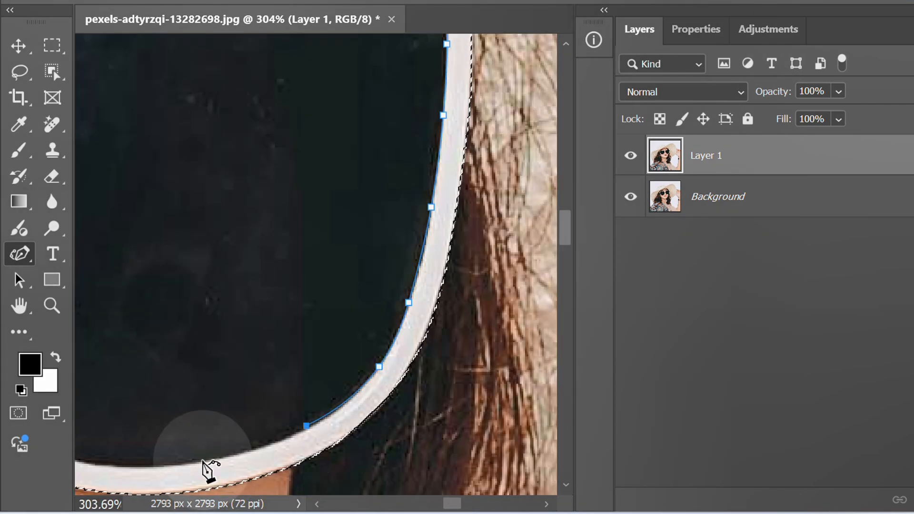
pyautogui.moveTo(190, 485); pyautogui.dragTo(398, 424)
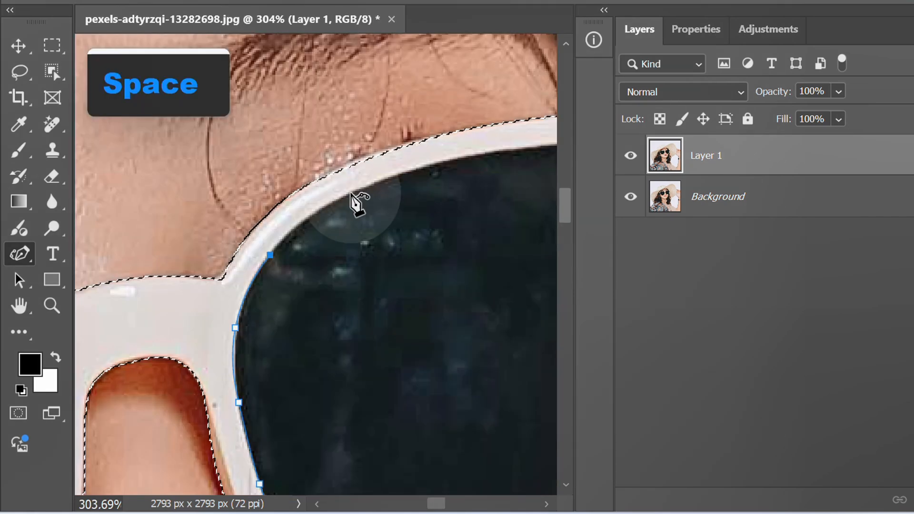
# Continue the path along the upper edge of the right-hand lens and close it at the outer corner
pyautogui.click(350, 193)
pyautogui.moveTo(460, 202); pyautogui.dragTo(316, 249)
pyautogui.click(379, 198)
pyautogui.moveTo(464, 212); pyautogui.dragTo(272, 230)
pyautogui.click(379, 209)
pyautogui.click(541, 236)
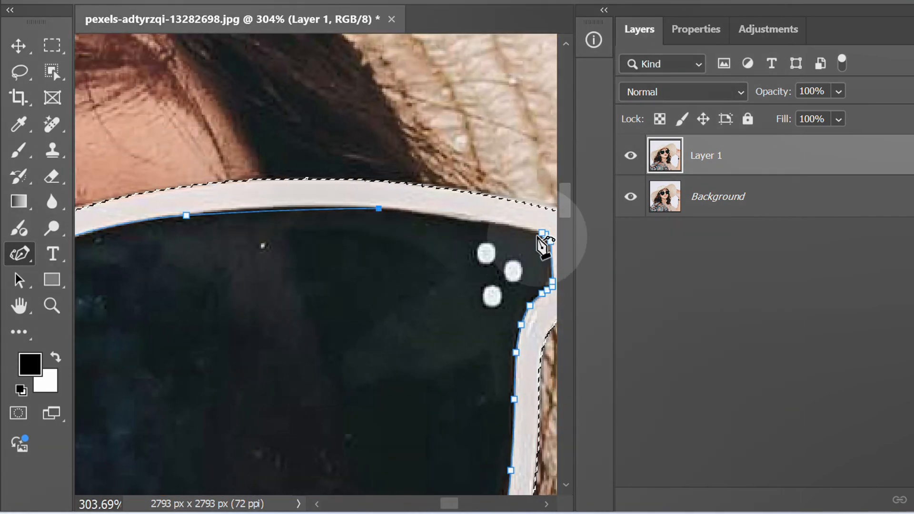
pyautogui.scroll(-5, 504, 204)
pyautogui.scroll(-2, 408, 275)
pyautogui.scroll(1, 392, 285)
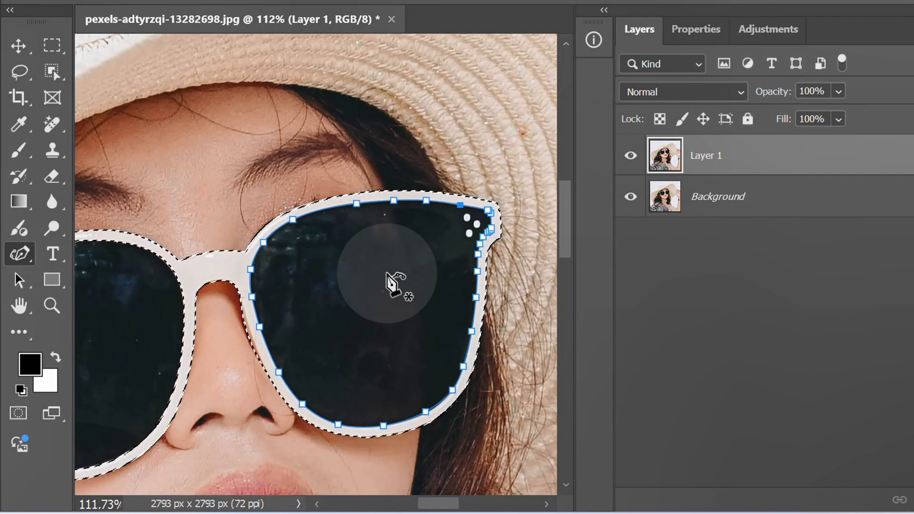
# Subtract the right-hand lens path from the glasses selection, with a feather radius of 0 pixels
pyautogui.rightClick(352, 259)
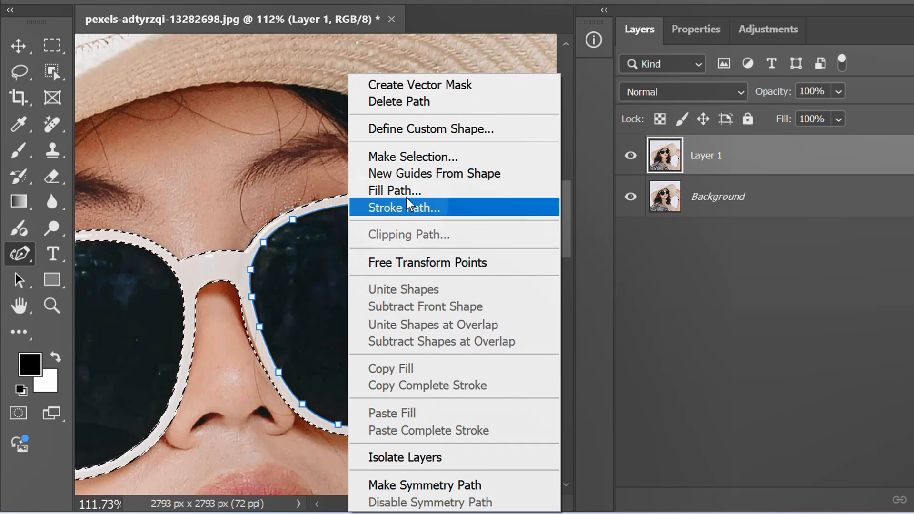
pyautogui.click(431, 153)
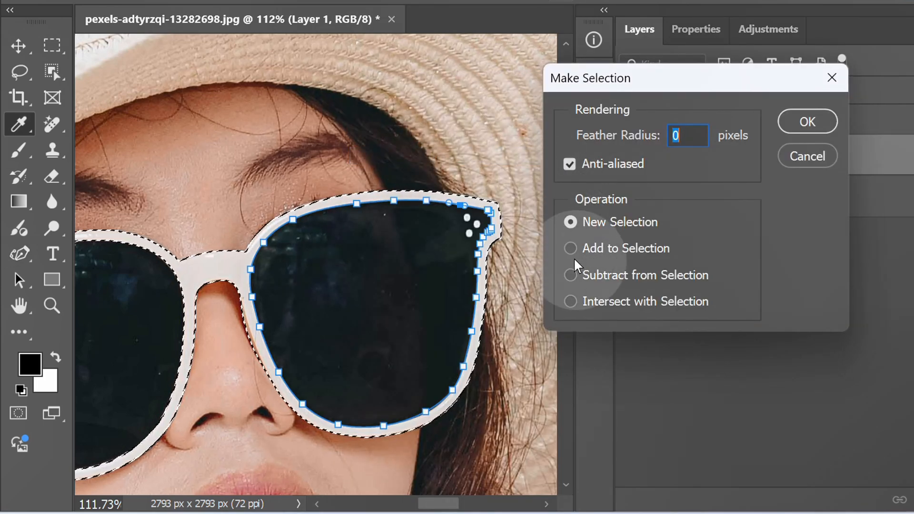
pyautogui.click(597, 275)
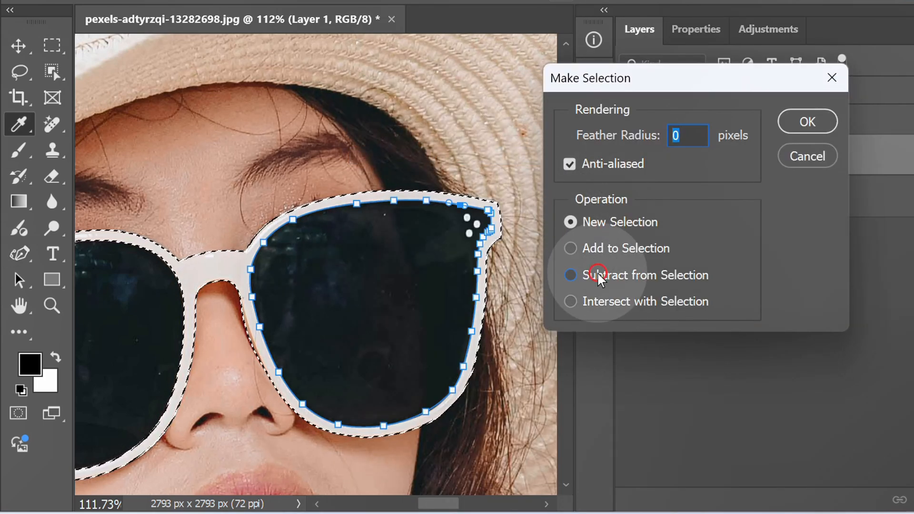
pyautogui.click(793, 116)
# Add a layer mask to Layer 1 from the glasses frame selection
pyautogui.scroll(-3, 547, 273)
pyautogui.press('space')
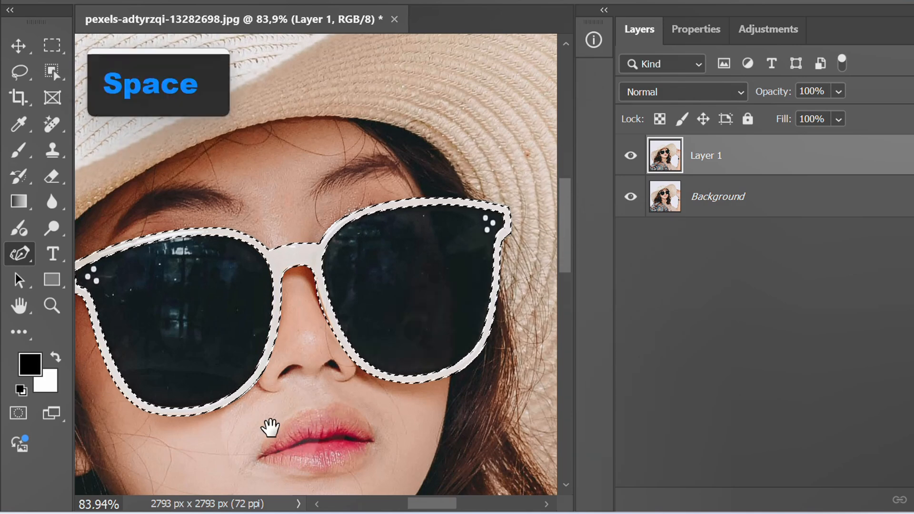
pyautogui.moveTo(271, 428); pyautogui.dragTo(311, 379)
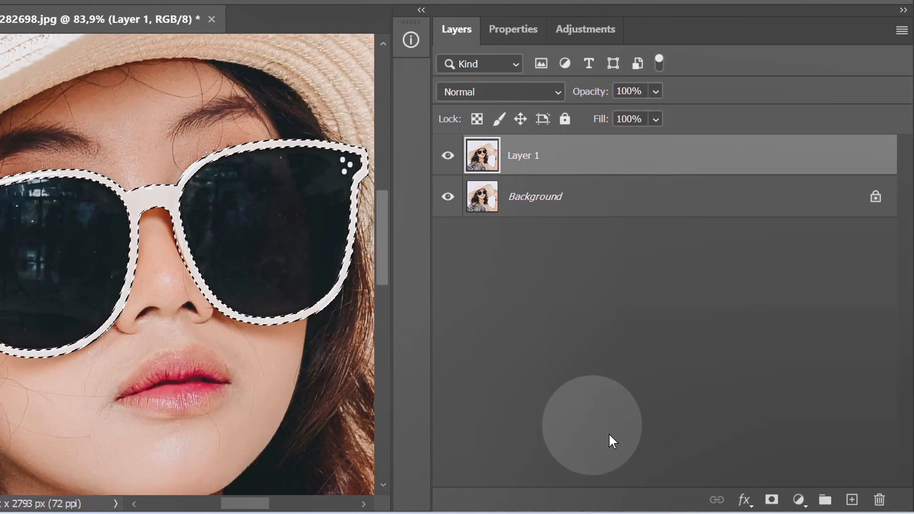
pyautogui.click(772, 499)
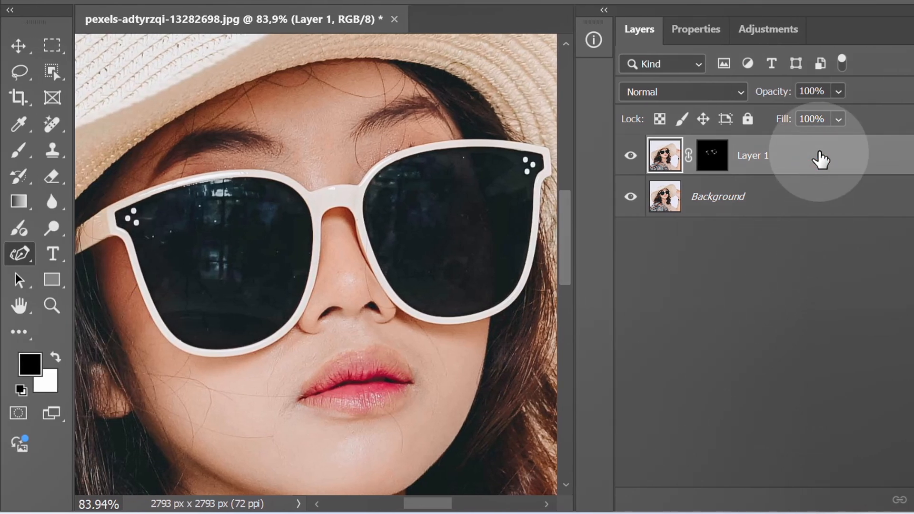
# Duplicate the masked Layer 1 and convert the copy to a smart object
pyautogui.hotkey('ctrl', 'j')
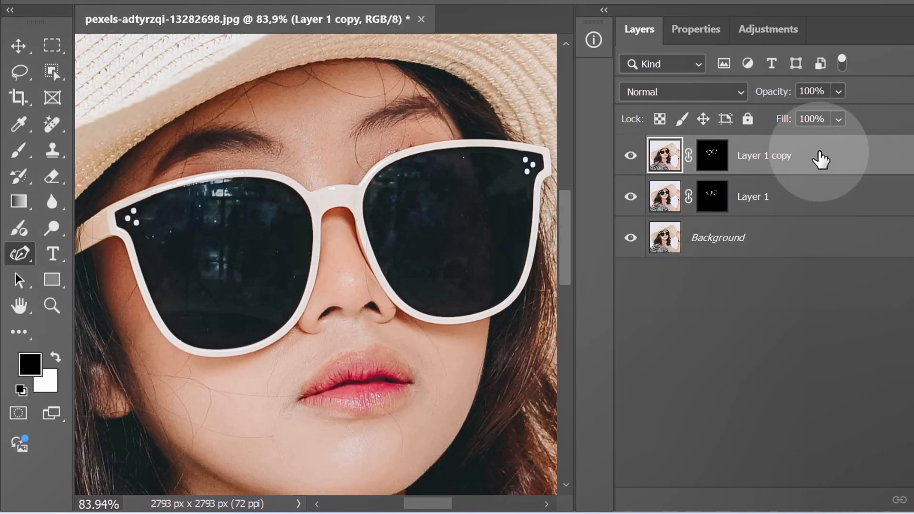
pyautogui.rightClick(751, 145)
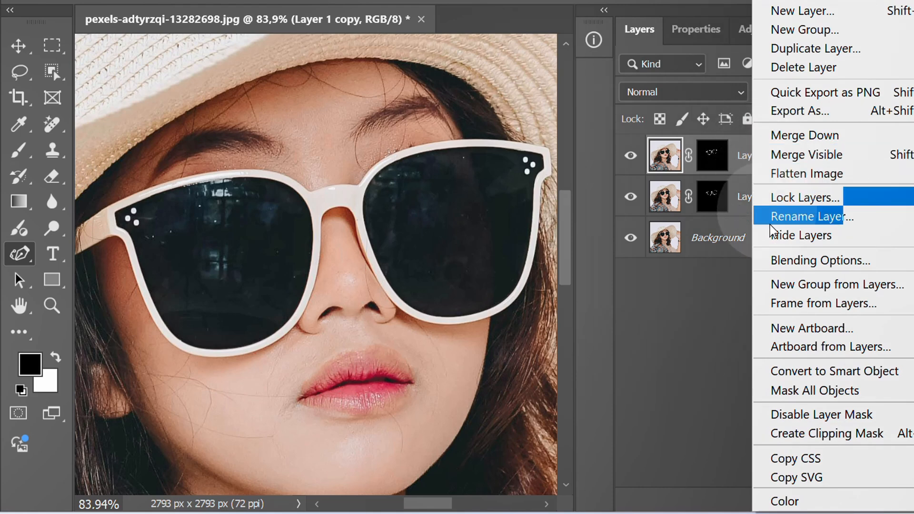
pyautogui.click(816, 370)
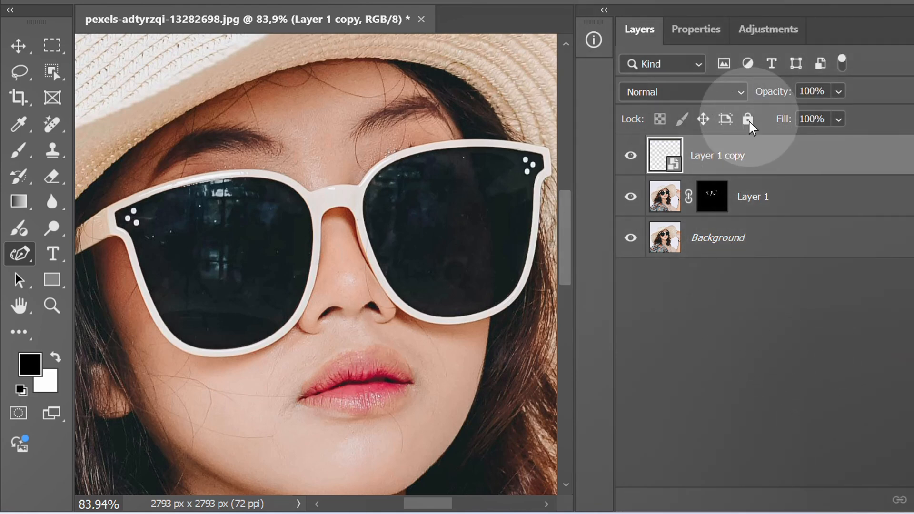
# Set the smart object's blend mode to Linear Dodge (Add) and apply a Gaussian Blur with a radius of 10 pixels
pyautogui.click(741, 92)
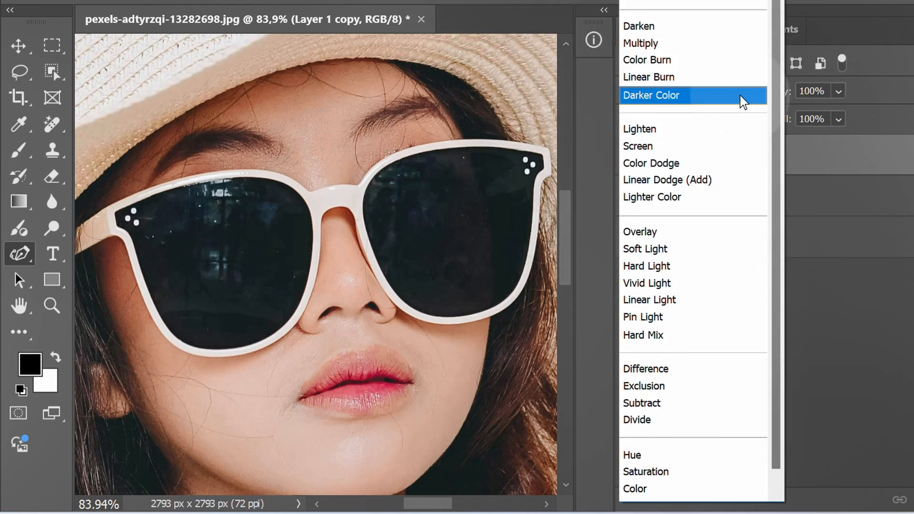
pyautogui.click(682, 181)
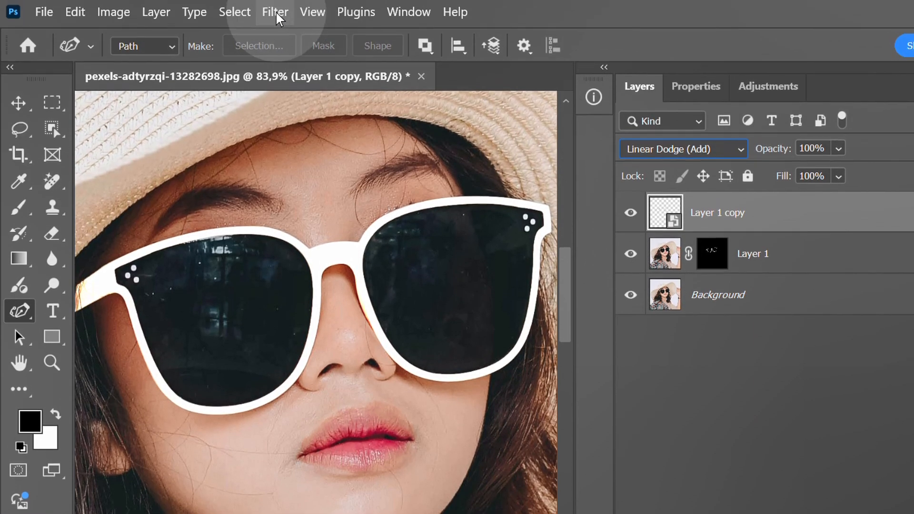
pyautogui.click(276, 13)
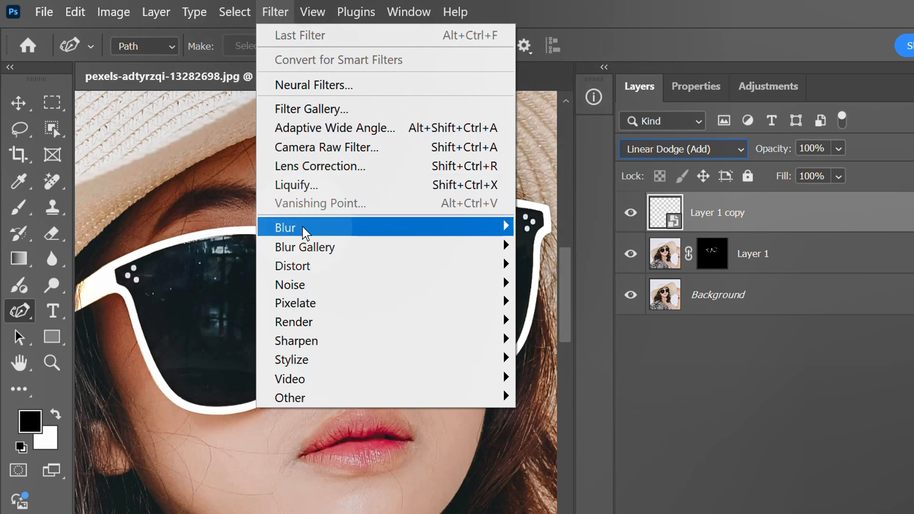
pyautogui.moveTo(395, 234)
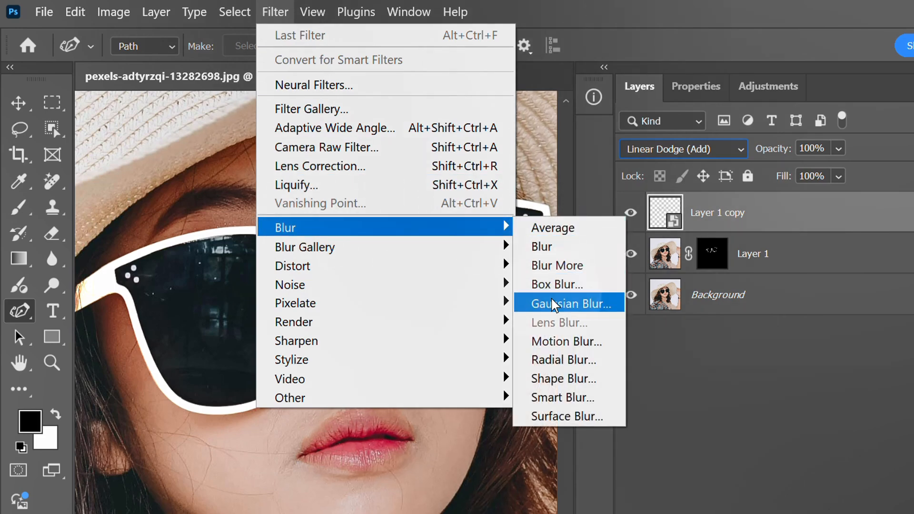
pyautogui.click(571, 304)
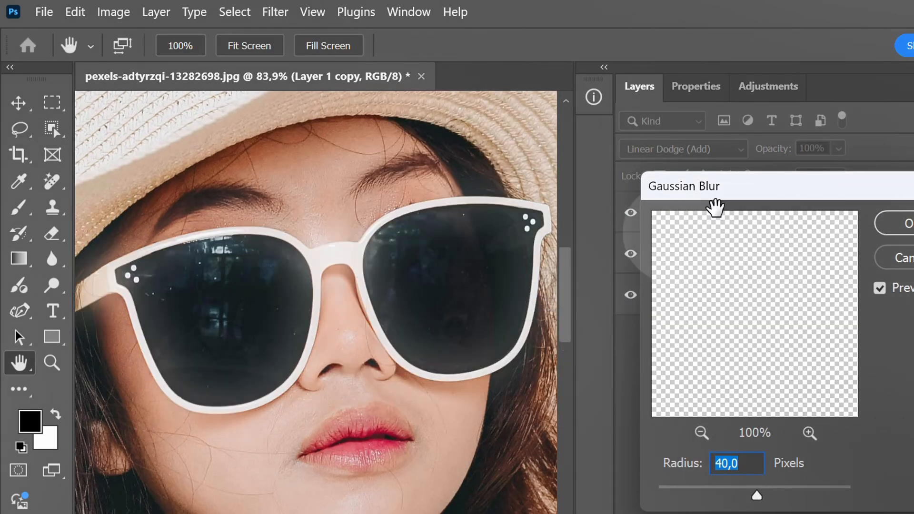
pyautogui.moveTo(714, 205); pyautogui.dragTo(585, 125)
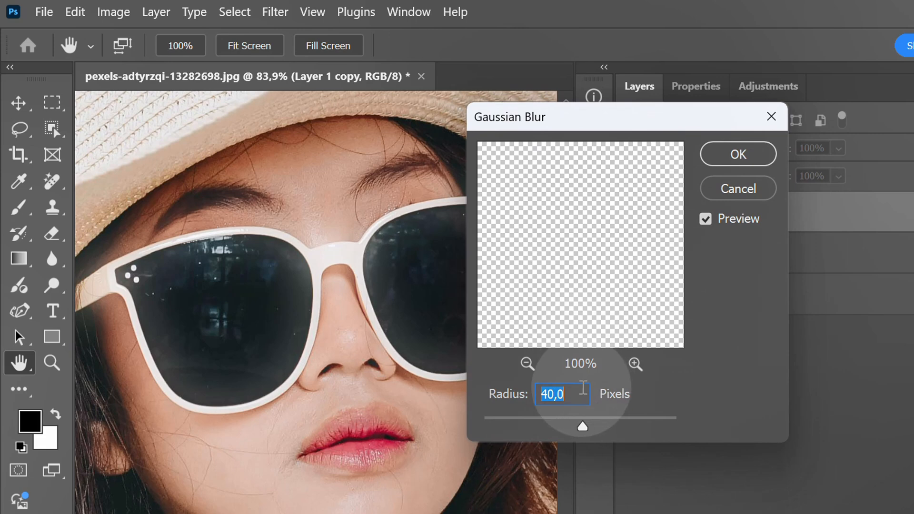
pyautogui.write('10')
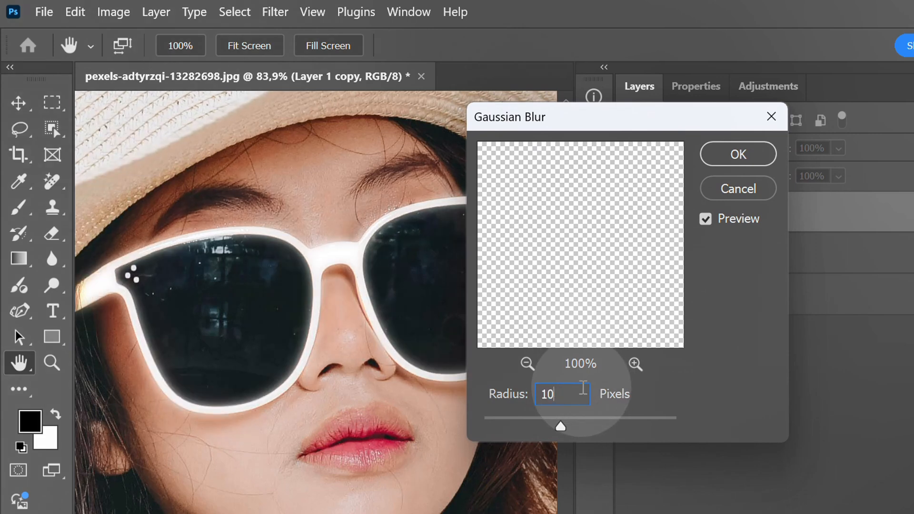
pyautogui.click(745, 155)
pyautogui.press('p')
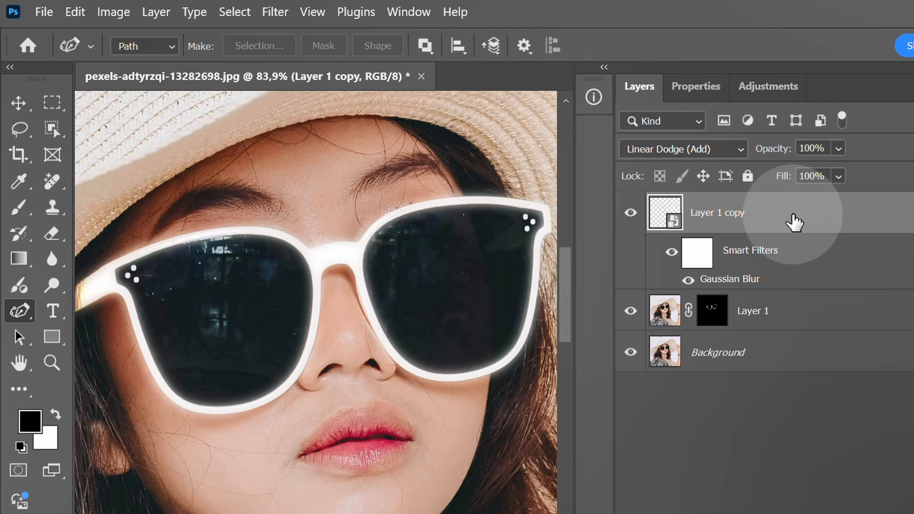
# Duplicate the blurred glow layer and set the duplicate's Gaussian Blur radius to 20 pixels
pyautogui.press('ctrl')
pyautogui.hotkey('ctrl', 'j')
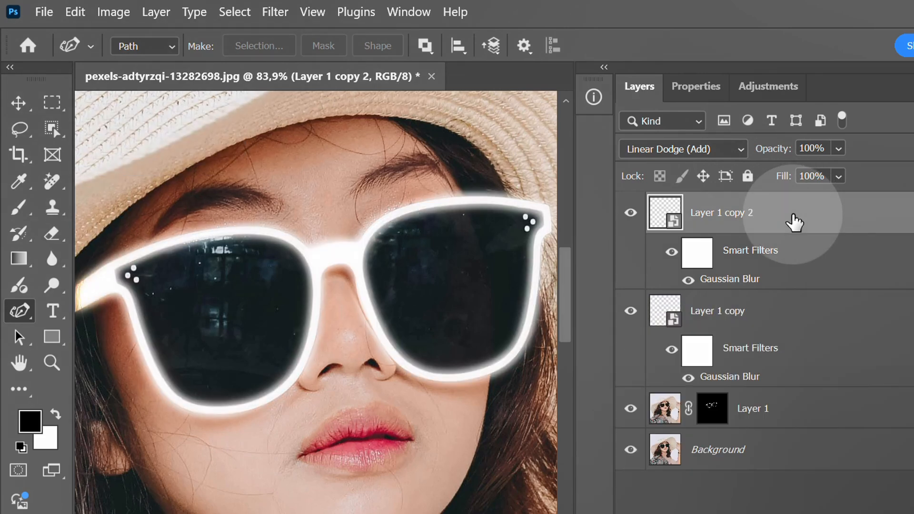
pyautogui.doubleClick(726, 284)
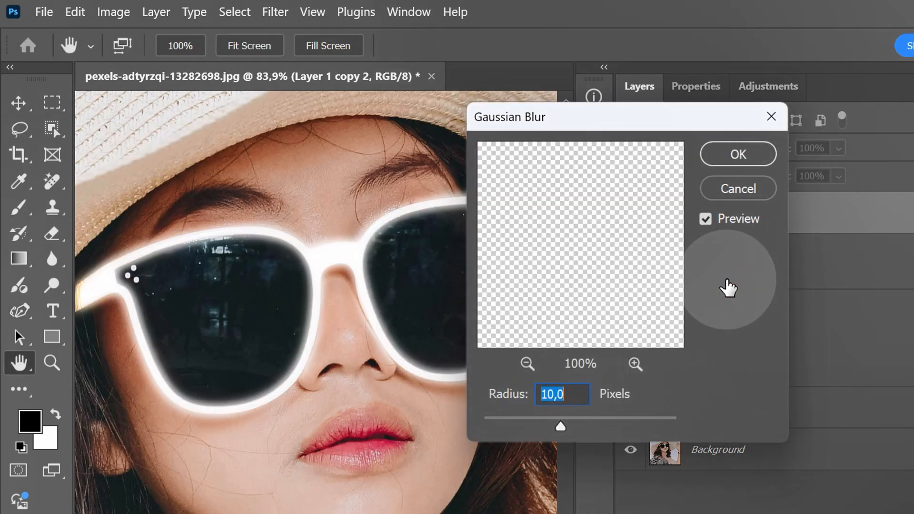
pyautogui.write('20')
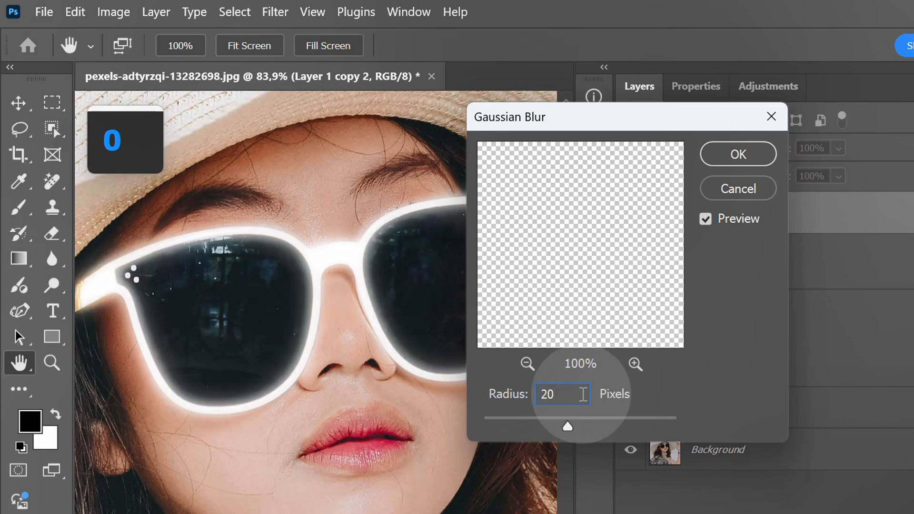
pyautogui.click(738, 155)
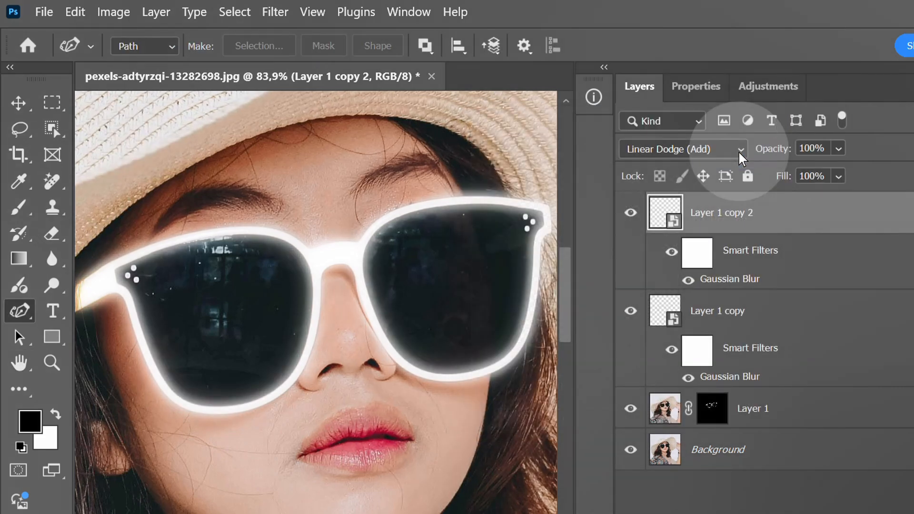
# Duplicate the 20-pixel glow layer and set the new copy's Gaussian Blur radius to 40 pixels
pyautogui.hotkey('ctrl', 'j')
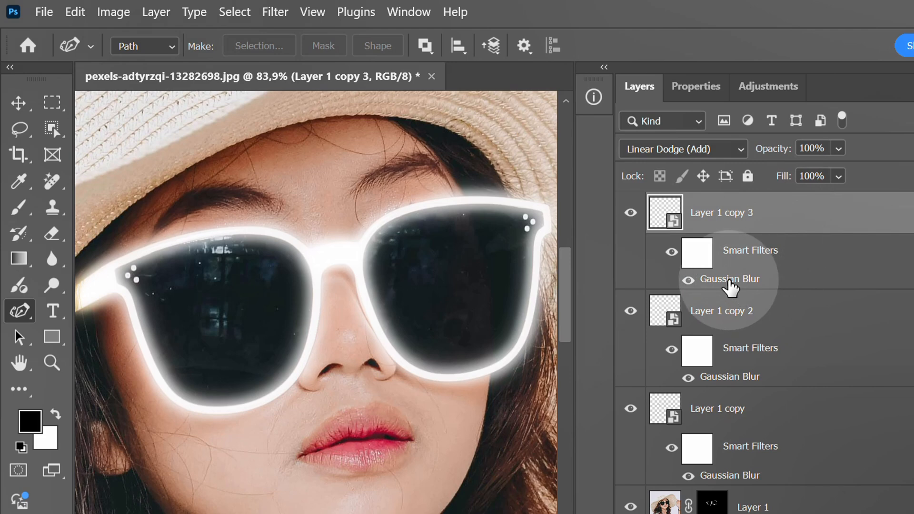
pyautogui.doubleClick(731, 285)
pyautogui.write('40')
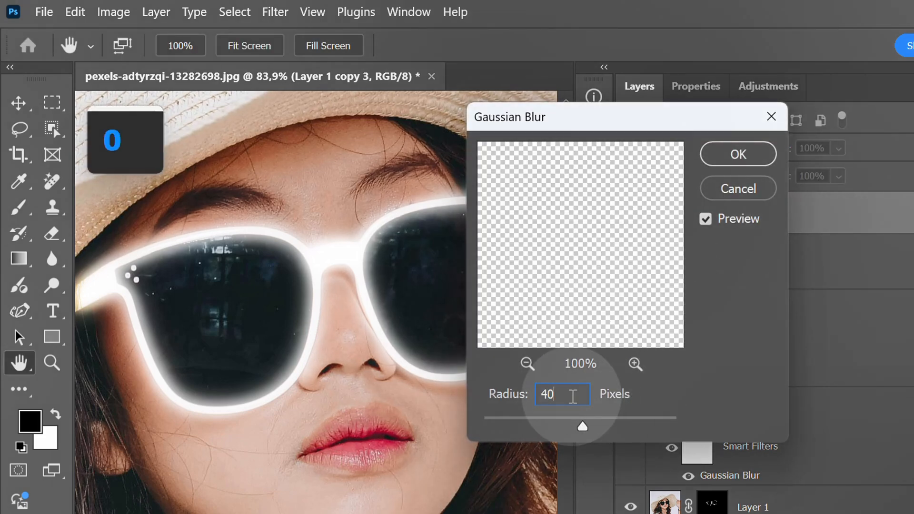
pyautogui.click(751, 153)
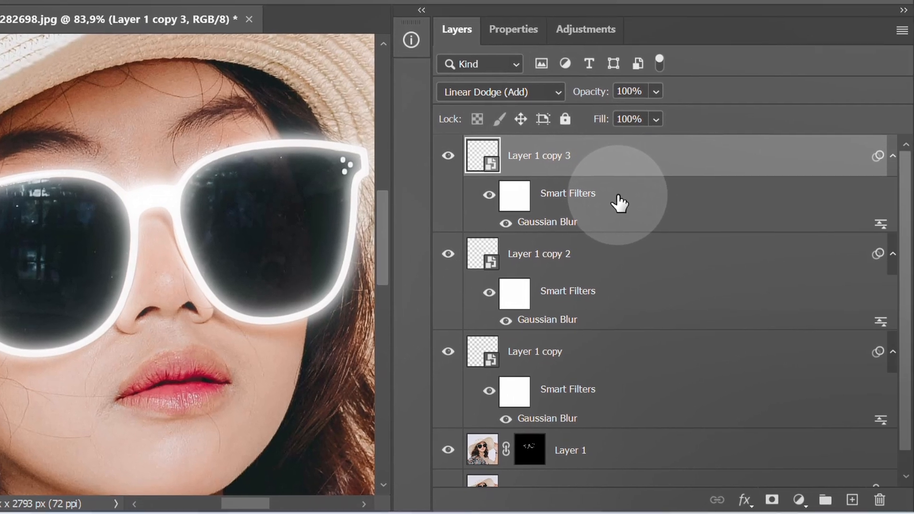
# Collapse the smart filter lists of the three glow layers
pyautogui.click(891, 156)
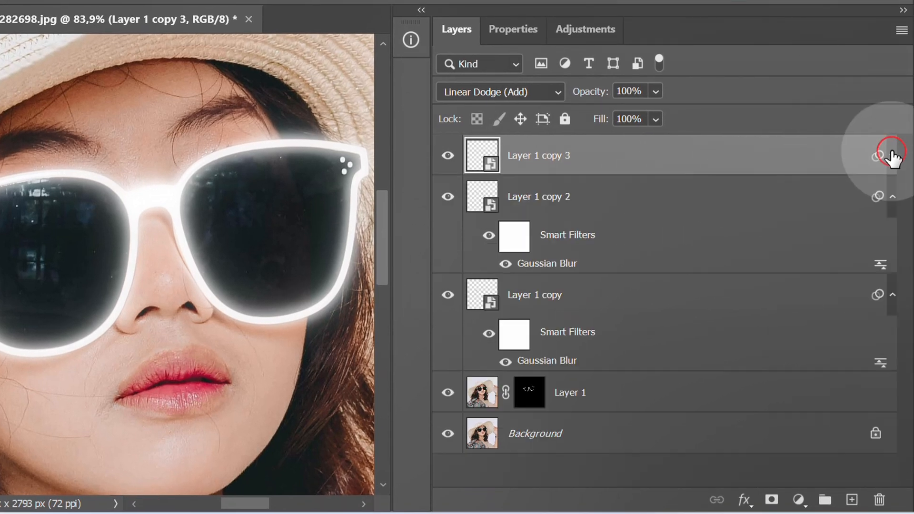
pyautogui.click(892, 197)
pyautogui.click(892, 238)
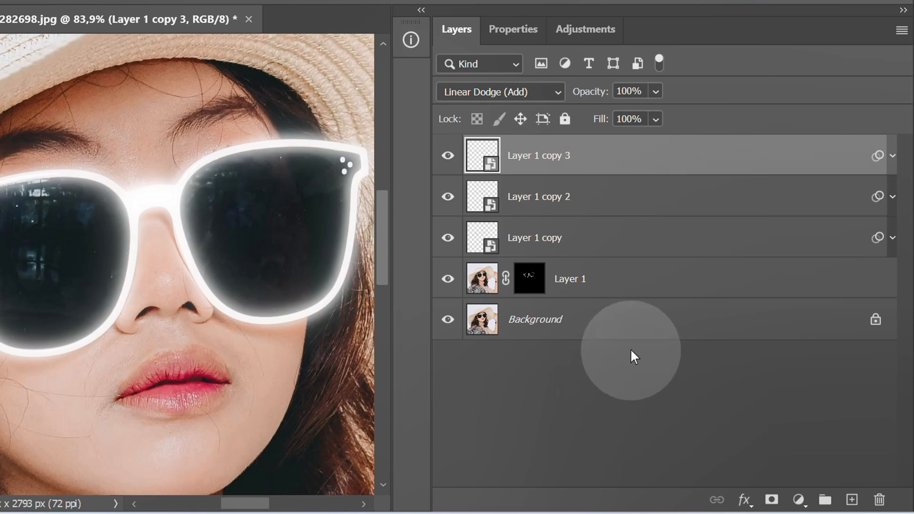
# Add a Hue/Saturation adjustment directly above the Background with Colorize on, lightness -90 and hue 17
pyautogui.click(645, 326)
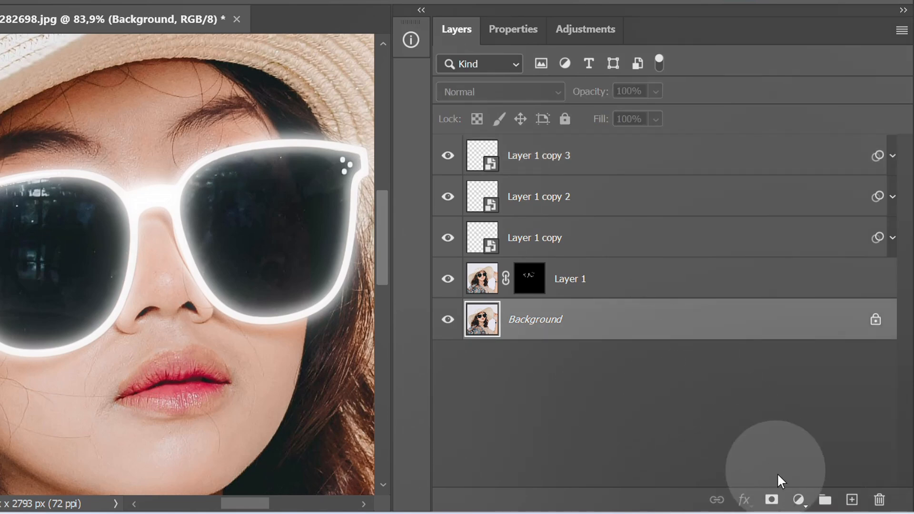
pyautogui.click(797, 499)
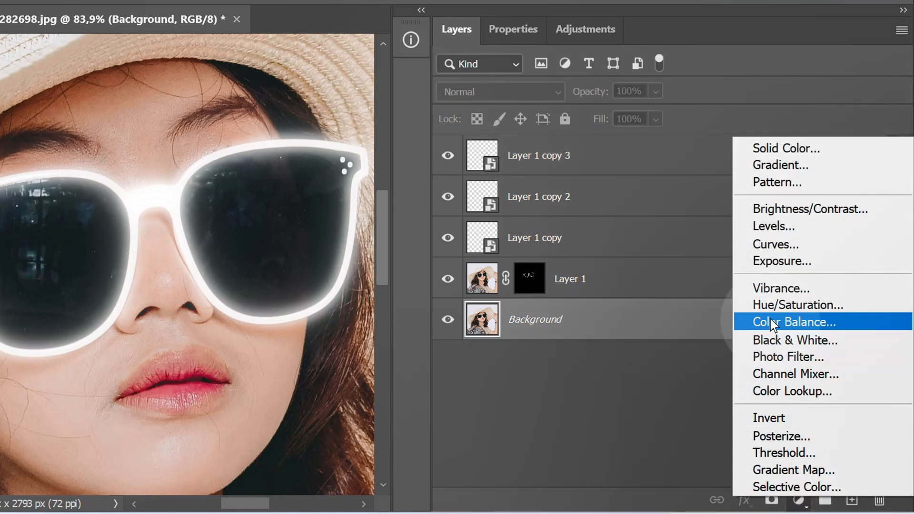
pyautogui.click(789, 305)
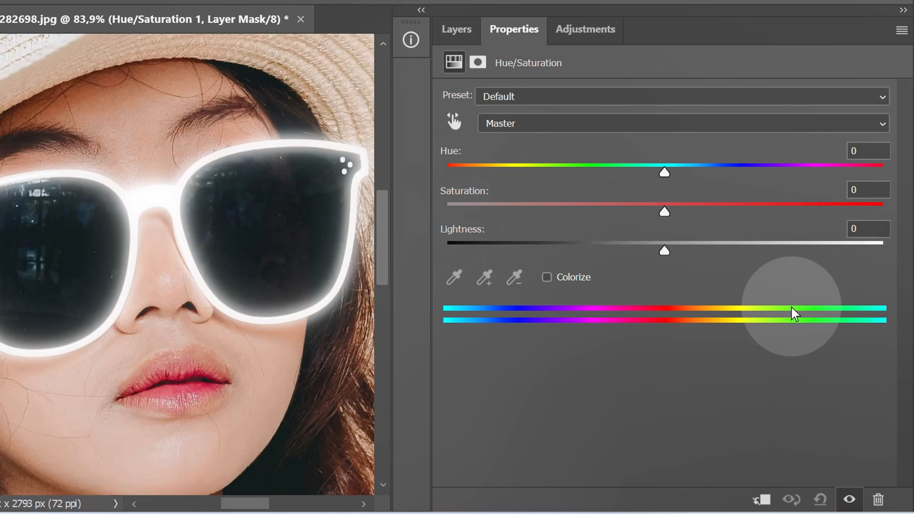
pyautogui.click(546, 277)
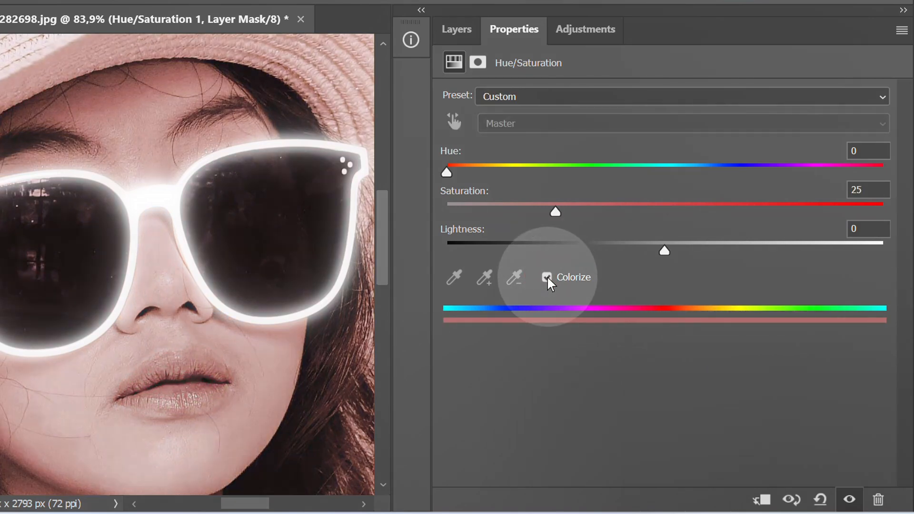
pyautogui.moveTo(663, 251); pyautogui.dragTo(468, 251)
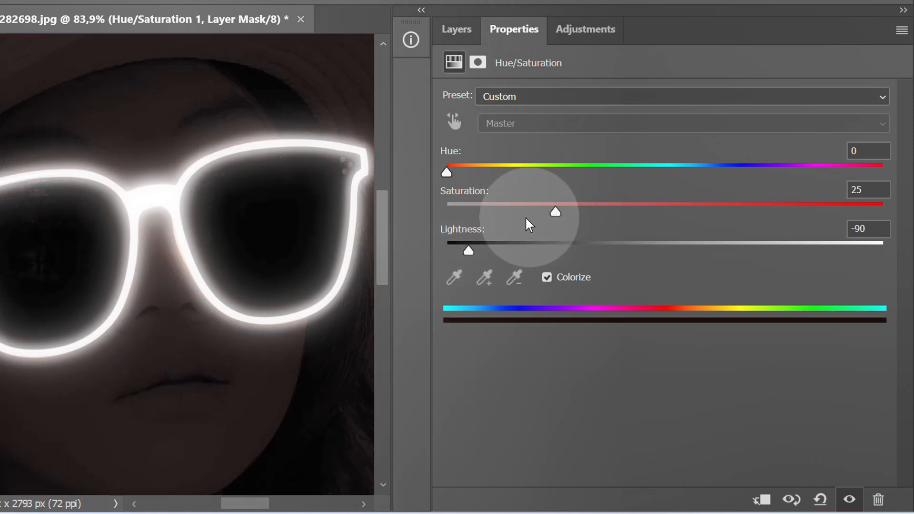
pyautogui.moveTo(478, 173)
pyautogui.mouseDown()
pyautogui.moveTo(543, 175)
pyautogui.moveTo(476, 171)
pyautogui.mouseUp()
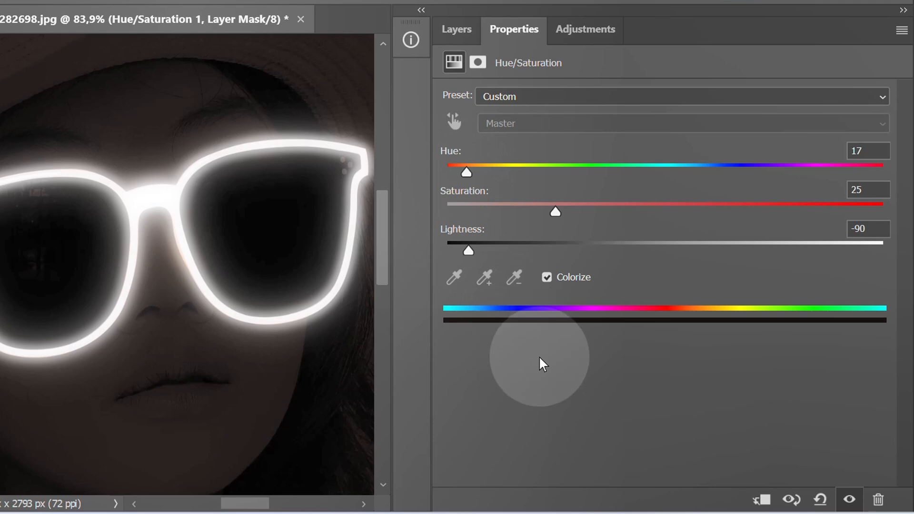
# Ready the Brush tool for the Hue/Saturation mask with a 2200 px soft tip, 0% hardness and 5% opacity
pyautogui.click(454, 33)
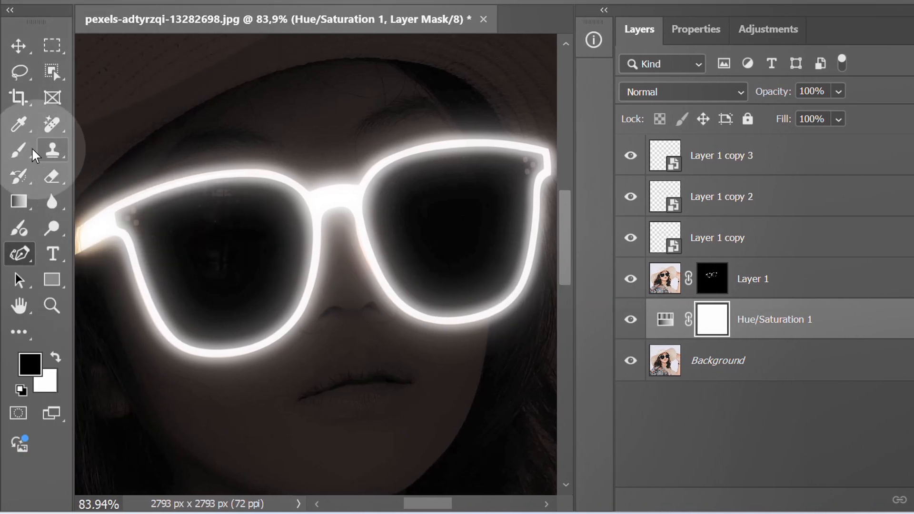
pyautogui.click(22, 149)
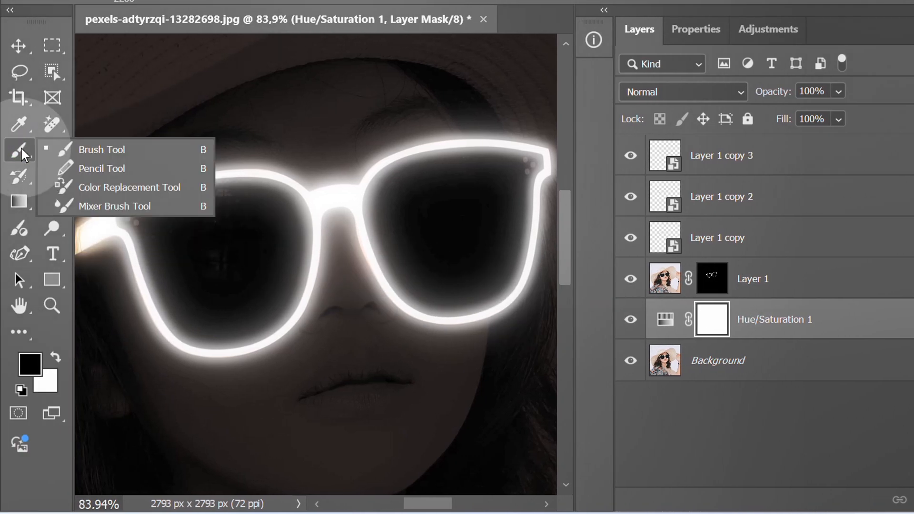
pyautogui.click(135, 149)
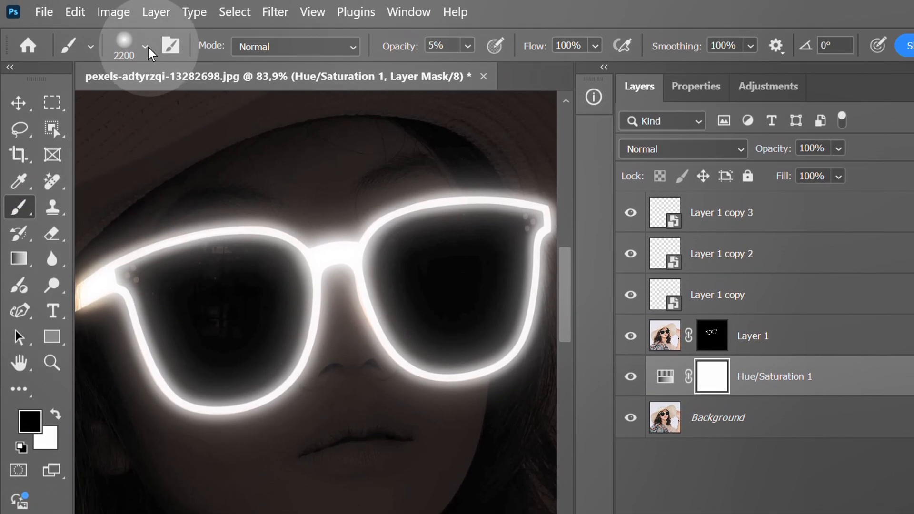
pyautogui.click(146, 46)
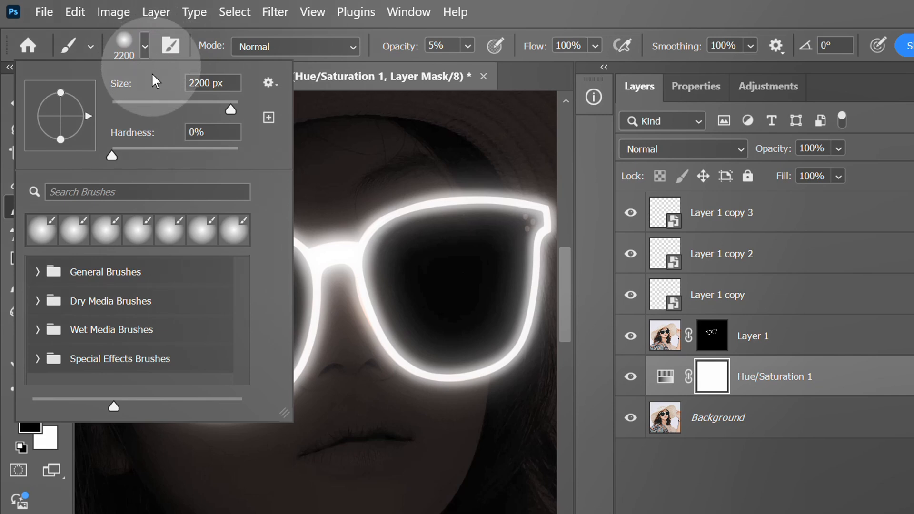
pyautogui.moveTo(110, 152); pyautogui.dragTo(104, 154)
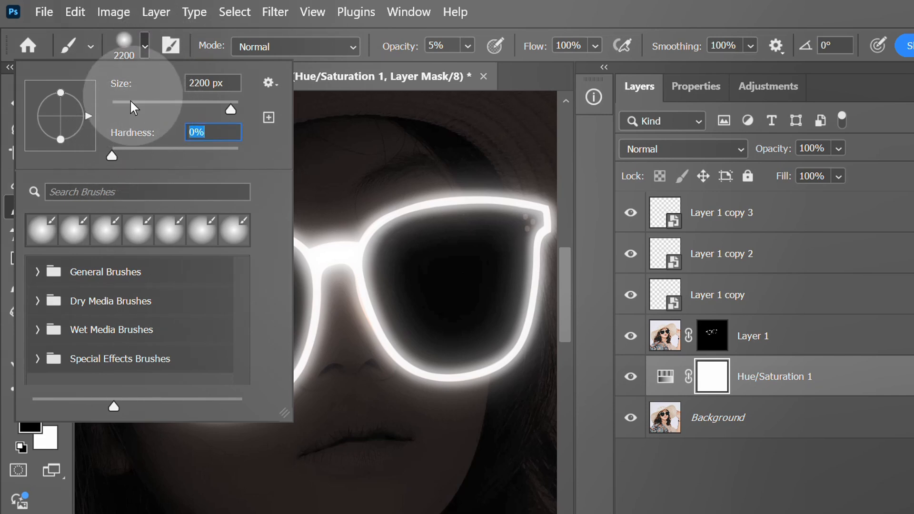
pyautogui.click(144, 47)
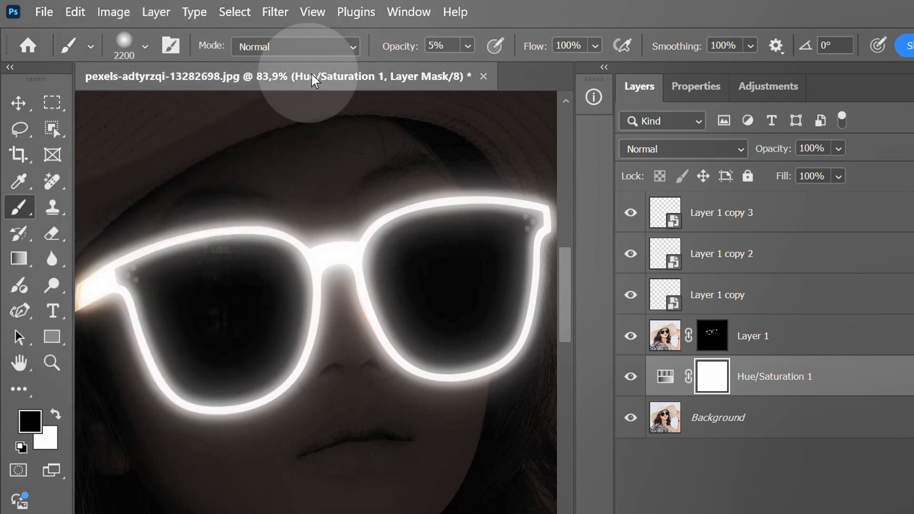
pyautogui.press('Return')
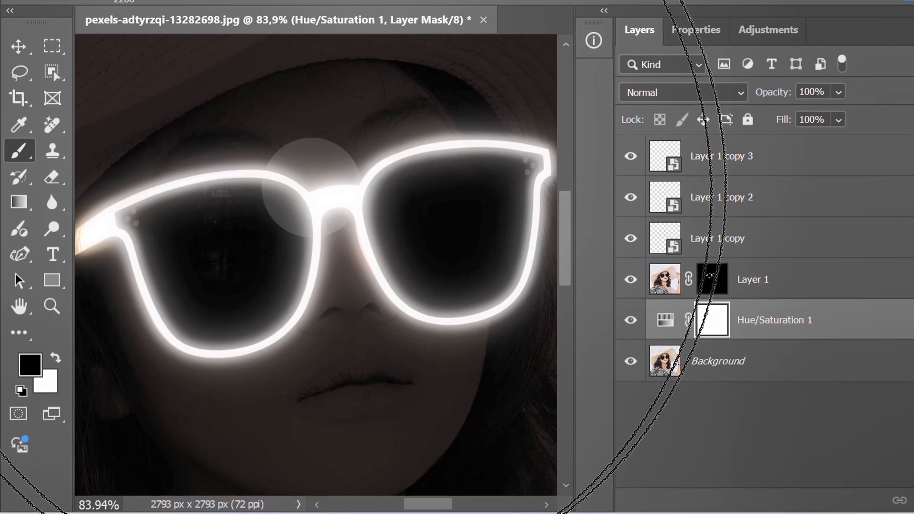
# With a reduced brush and default black foreground, paint the Hue/Saturation mask over the face to reveal light around the glasses and lips
pyautogui.press('[')
pyautogui.press('[')
pyautogui.press('[')
pyautogui.press('[')
pyautogui.press('[')
pyautogui.press('[')
pyautogui.press('[')
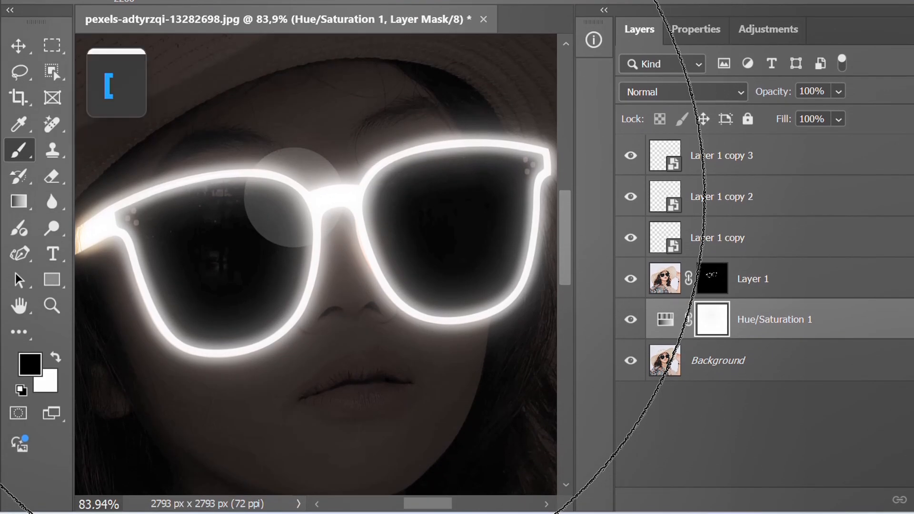
pyautogui.press('[')
pyautogui.press('[')
pyautogui.press('[')
pyautogui.press('[')
pyautogui.press('[')
pyautogui.press('[')
pyautogui.press('[')
pyautogui.press('[')
pyautogui.press('[')
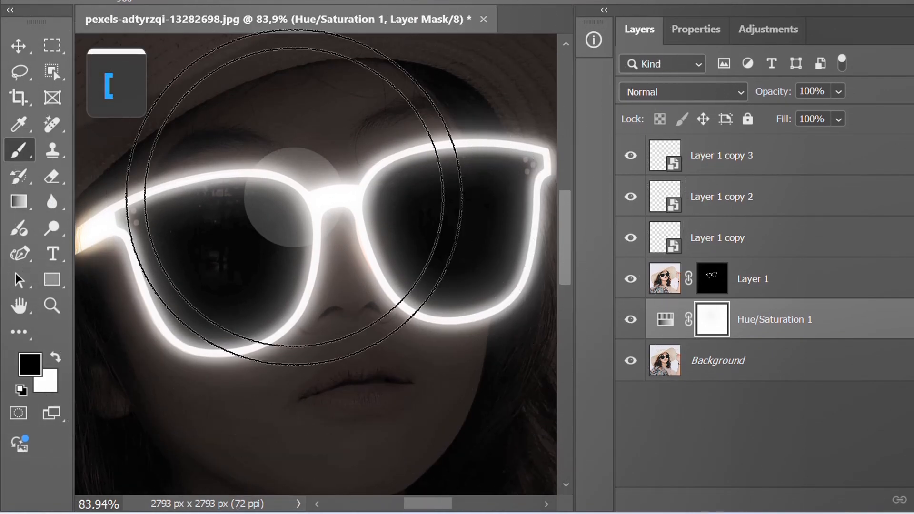
pyautogui.scroll(-2, 293, 197)
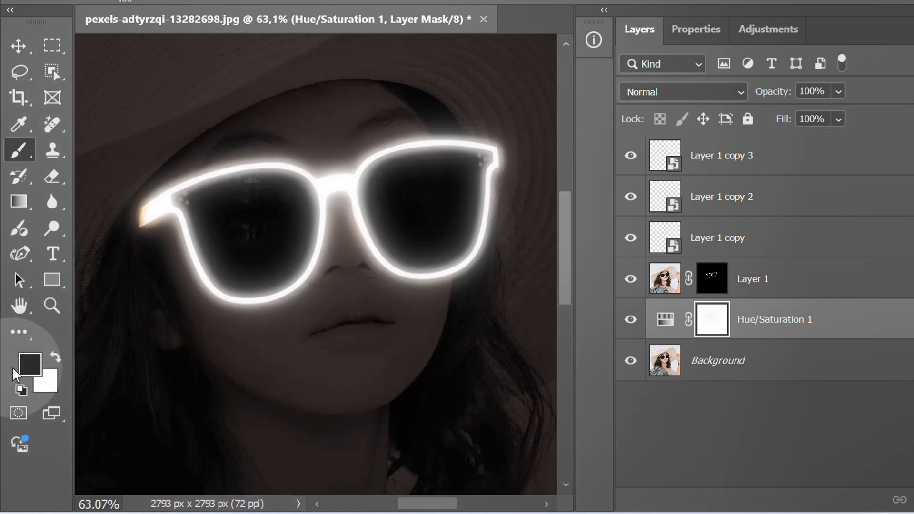
pyautogui.press('d')
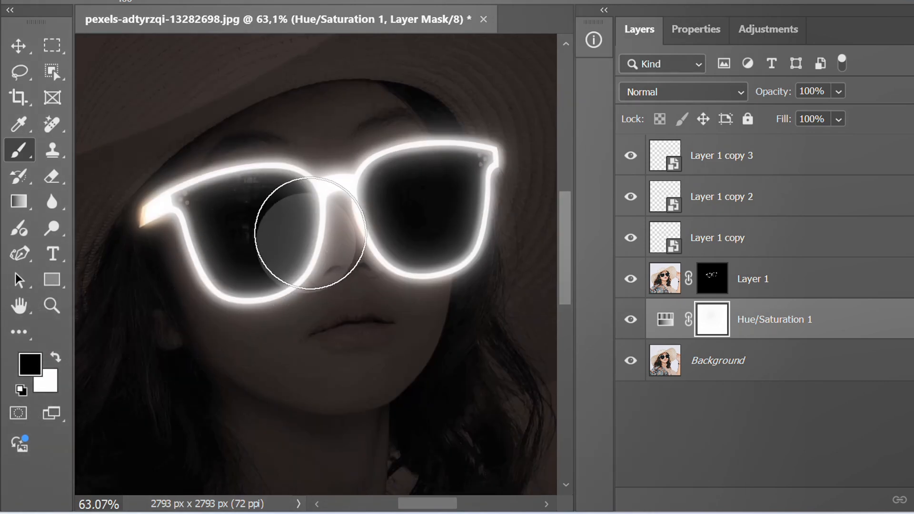
pyautogui.moveTo(319, 231)
pyautogui.mouseDown()
pyautogui.moveTo(279, 301)
pyautogui.moveTo(196, 305)
pyautogui.moveTo(358, 277)
pyautogui.moveTo(422, 300)
pyautogui.moveTo(327, 201)
pyautogui.moveTo(455, 134)
pyautogui.moveTo(305, 156)
pyautogui.moveTo(186, 208)
pyautogui.mouseUp()
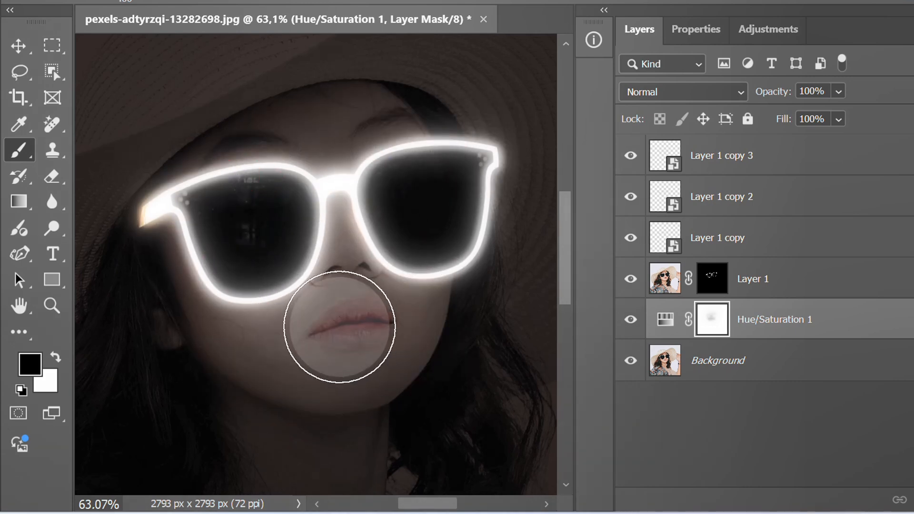
# Paint black with a large soft brush on the Hue/Saturation mask to softly lighten the hat, hair, neck and clothing
pyautogui.scroll(-2, 352, 313)
pyautogui.scroll(-2, 450, 291)
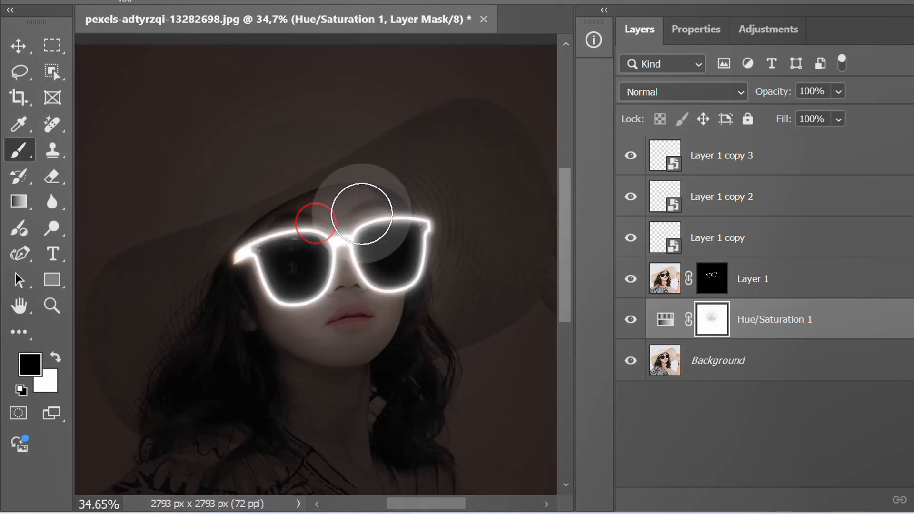
pyautogui.scroll(-2, 292, 341)
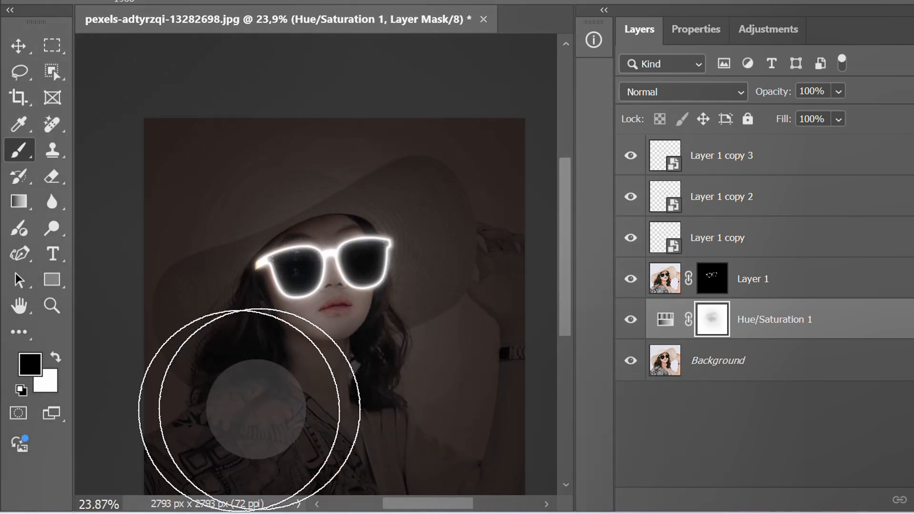
pyautogui.click(447, 395)
pyautogui.click(341, 390)
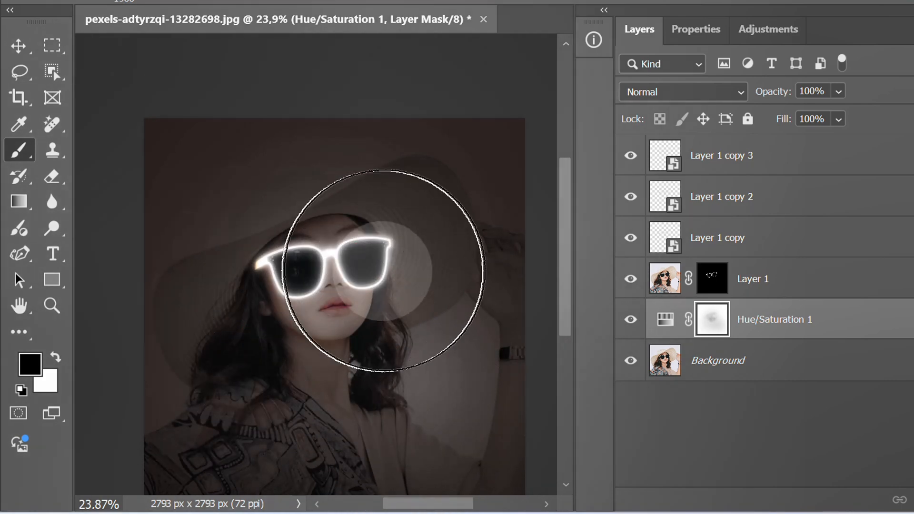
pyautogui.click(220, 299)
pyautogui.click(296, 161)
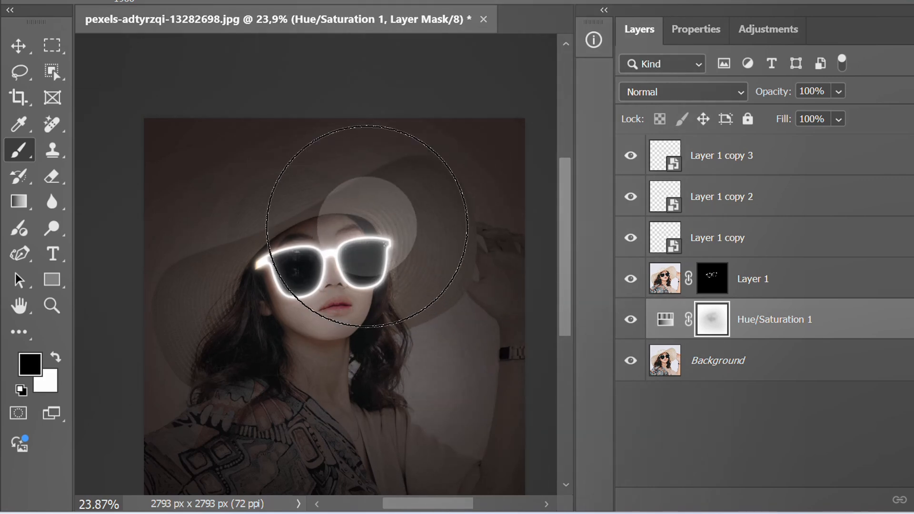
pyautogui.click(287, 320)
pyautogui.click(390, 347)
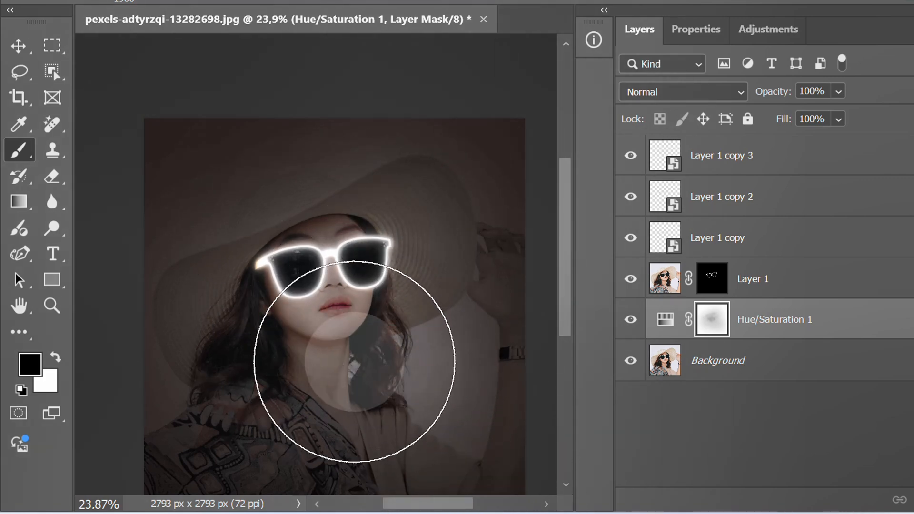
# Shrink the brush and paint the Hue/Saturation mask to brighten the face and hair close to the glowing frame
pyautogui.press('[')
pyautogui.press('[')
pyautogui.press('[')
pyautogui.press('[')
pyautogui.press('[')
pyautogui.press('[')
pyautogui.press('[')
pyautogui.press('[')
pyautogui.press('[')
pyautogui.scroll(4, 309, 298)
pyautogui.click(267, 300)
pyautogui.press('[')
pyautogui.press('[')
pyautogui.press('[')
pyautogui.press('[')
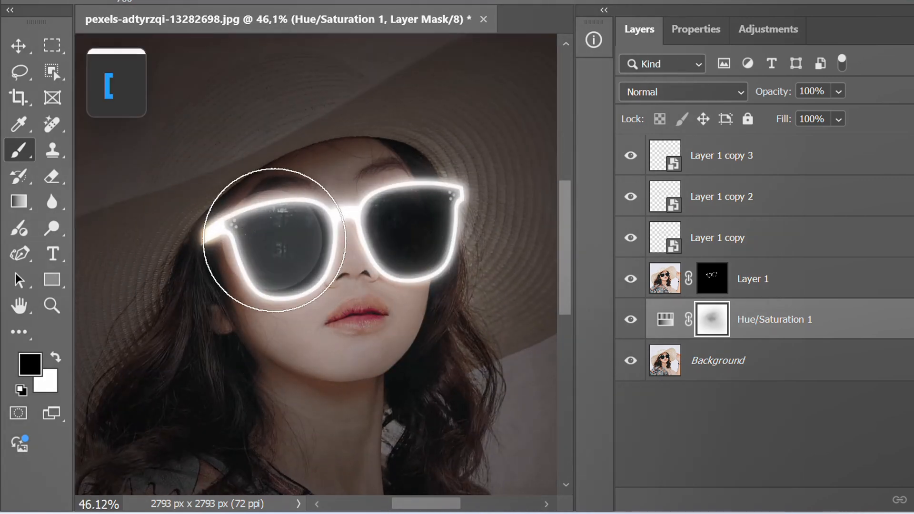
pyautogui.click(303, 231)
pyautogui.click(157, 255)
pyautogui.scroll(-2, 433, 286)
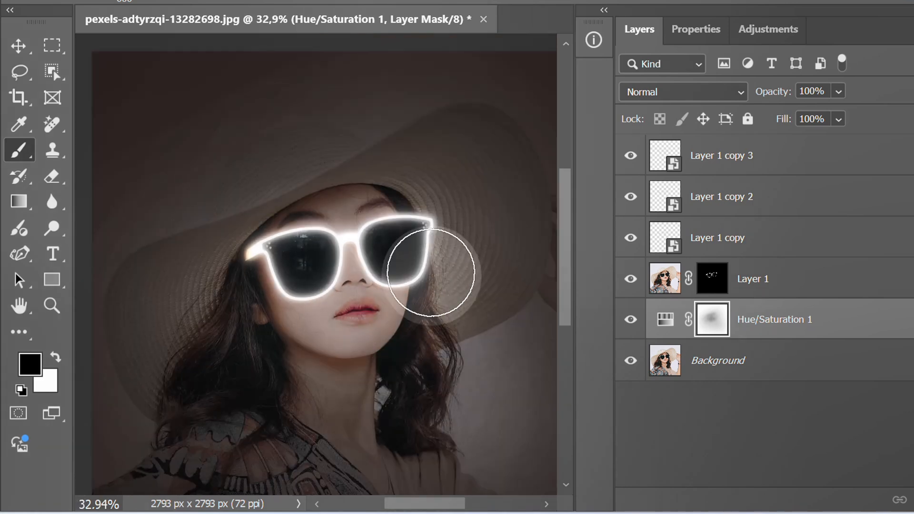
# Brush more light onto the hat brim, the hair beside the face and the cheeks on the Hue/Saturation mask
pyautogui.click(457, 201)
pyautogui.click(150, 316)
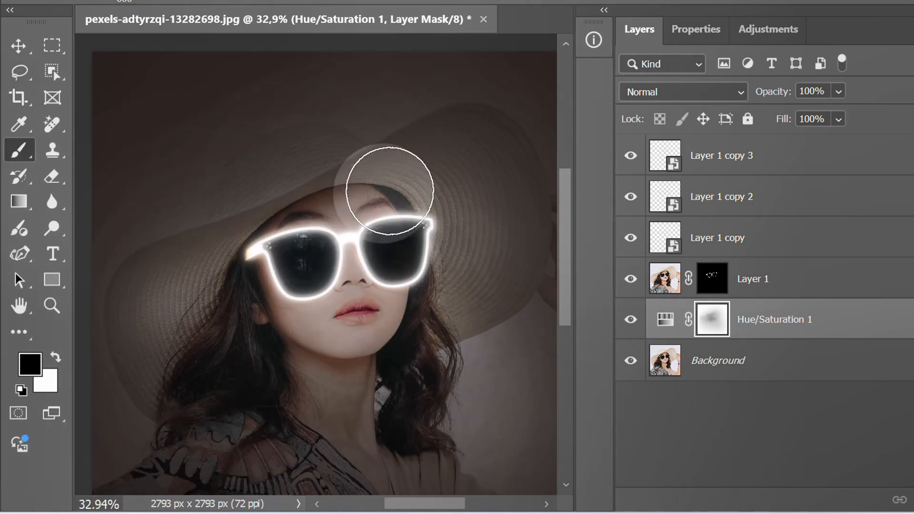
pyautogui.click(470, 300)
pyautogui.click(243, 261)
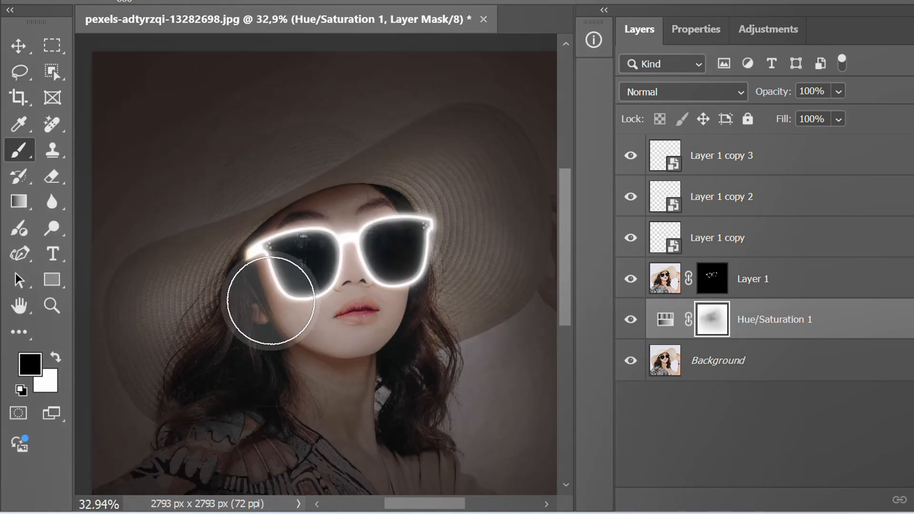
pyautogui.click(389, 324)
pyautogui.scroll(-3, 310, 309)
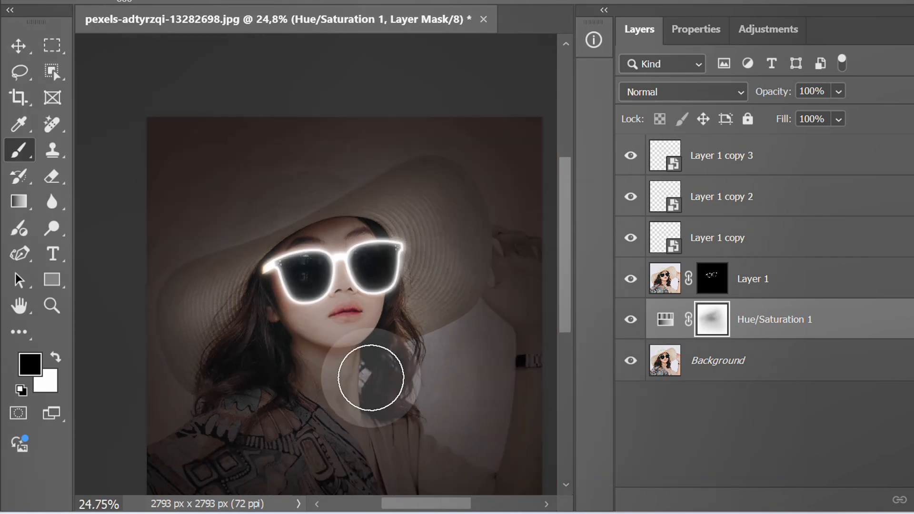